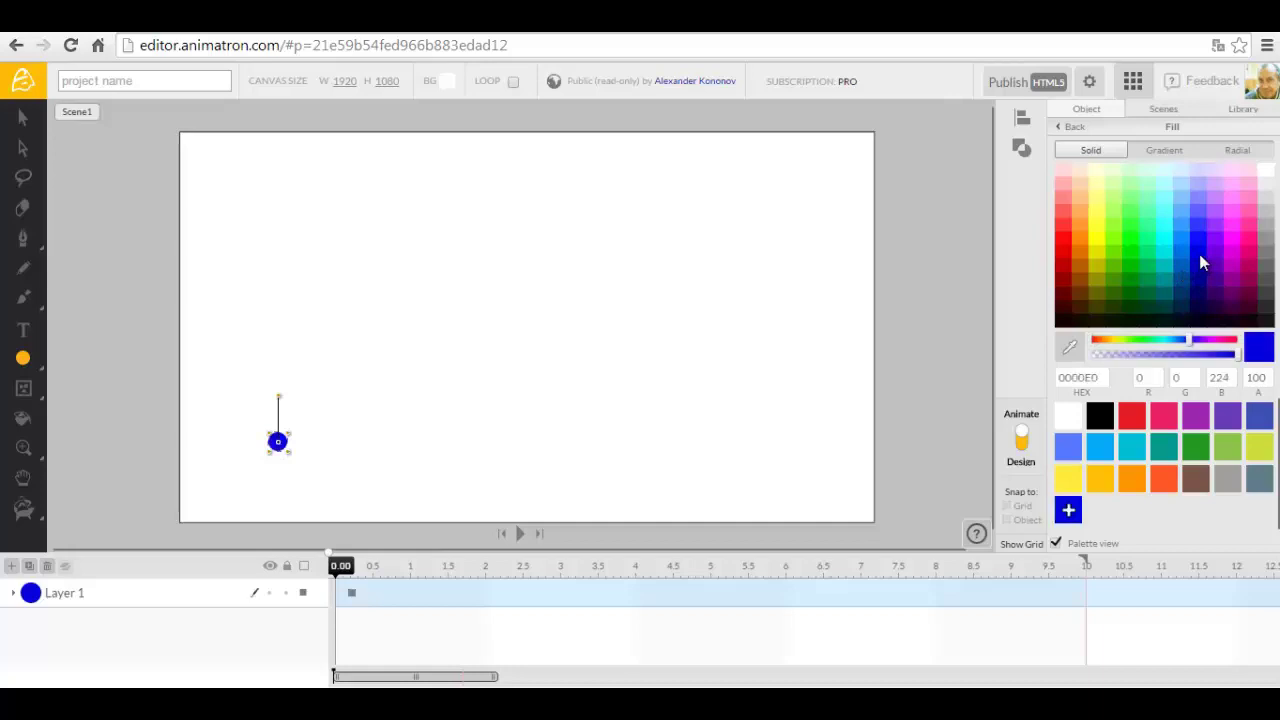
Copy the blue circle three times to the right to form an evenly spaced horizontal row of four.
click(1069, 127)
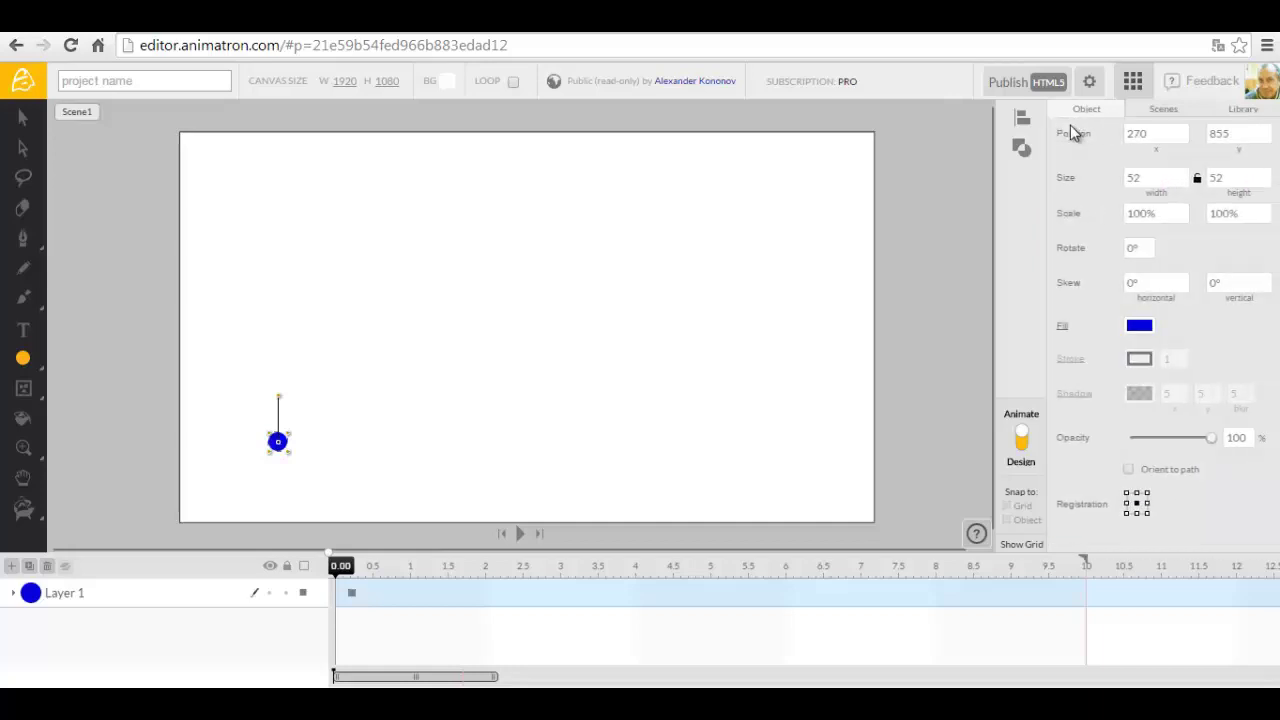
click(1250, 110)
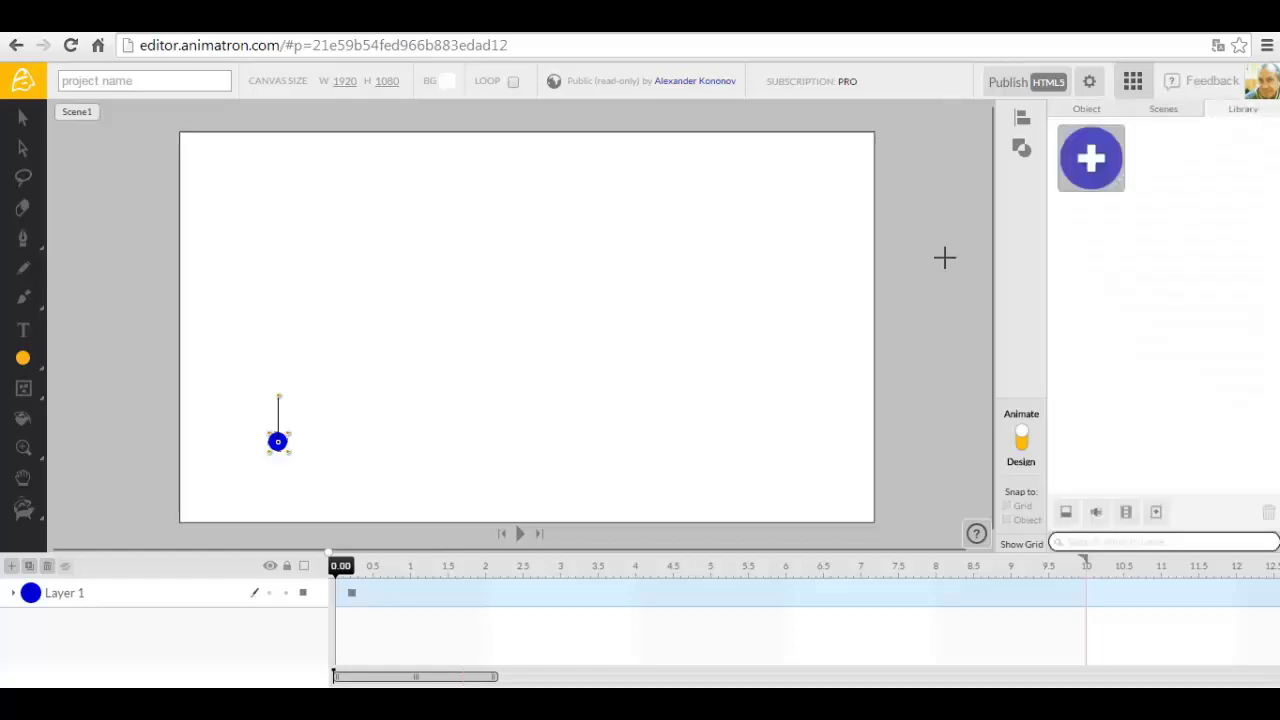
key(v)
drag(290, 447, 378, 452)
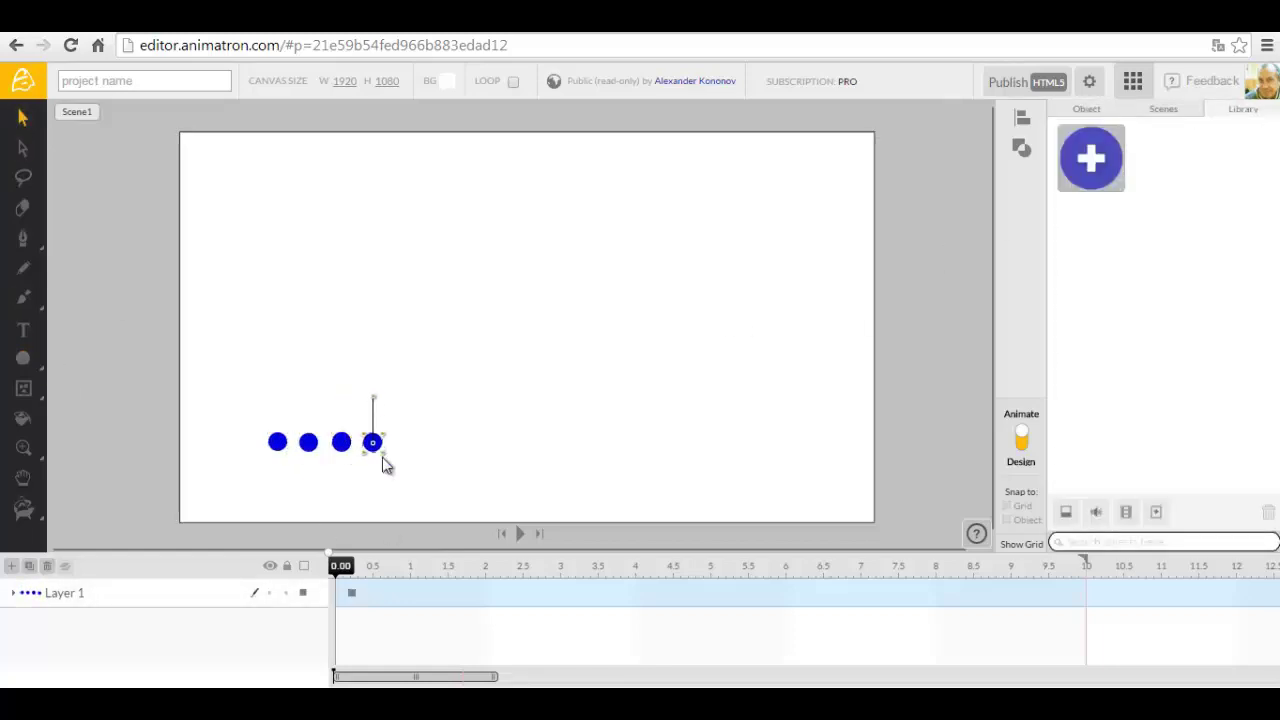
Fill the fourth circle in the row red, the third green and the second yellow.
click(1083, 109)
click(1140, 328)
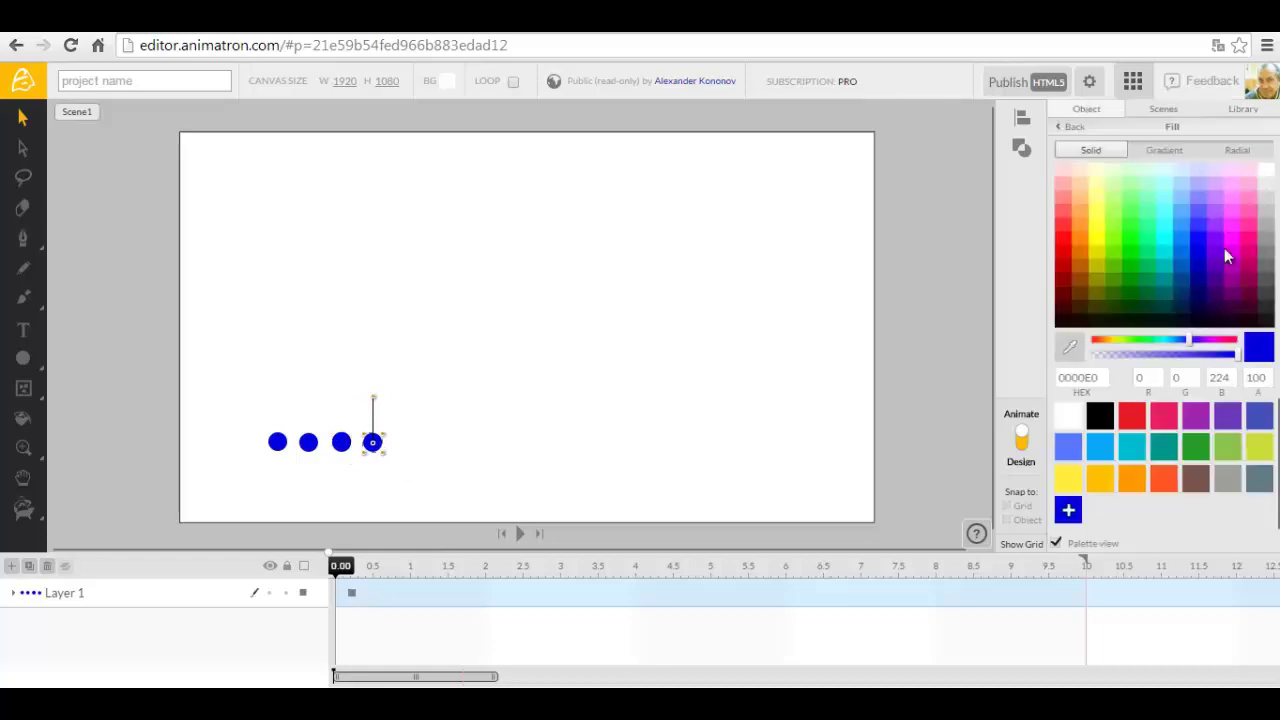
click(1131, 415)
click(341, 442)
click(1196, 446)
click(308, 442)
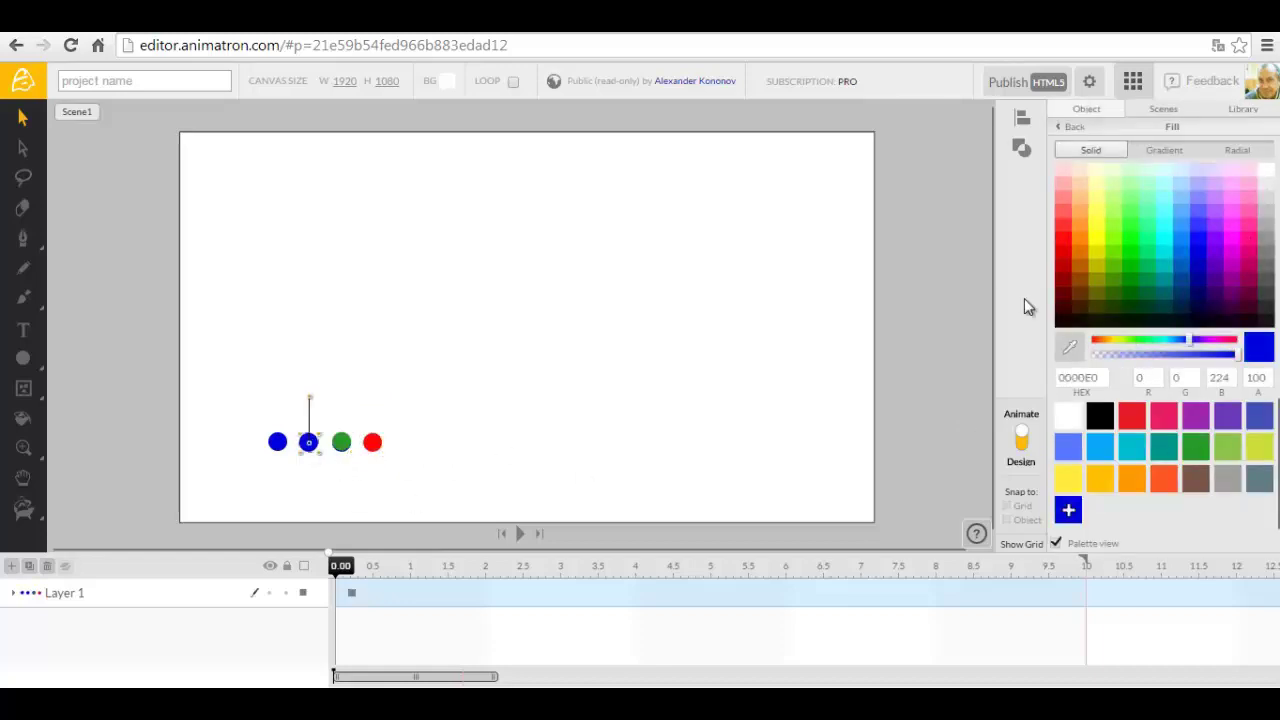
click(1068, 478)
click(1072, 126)
Give all four circles in the row a thin black outline.
click(1174, 360)
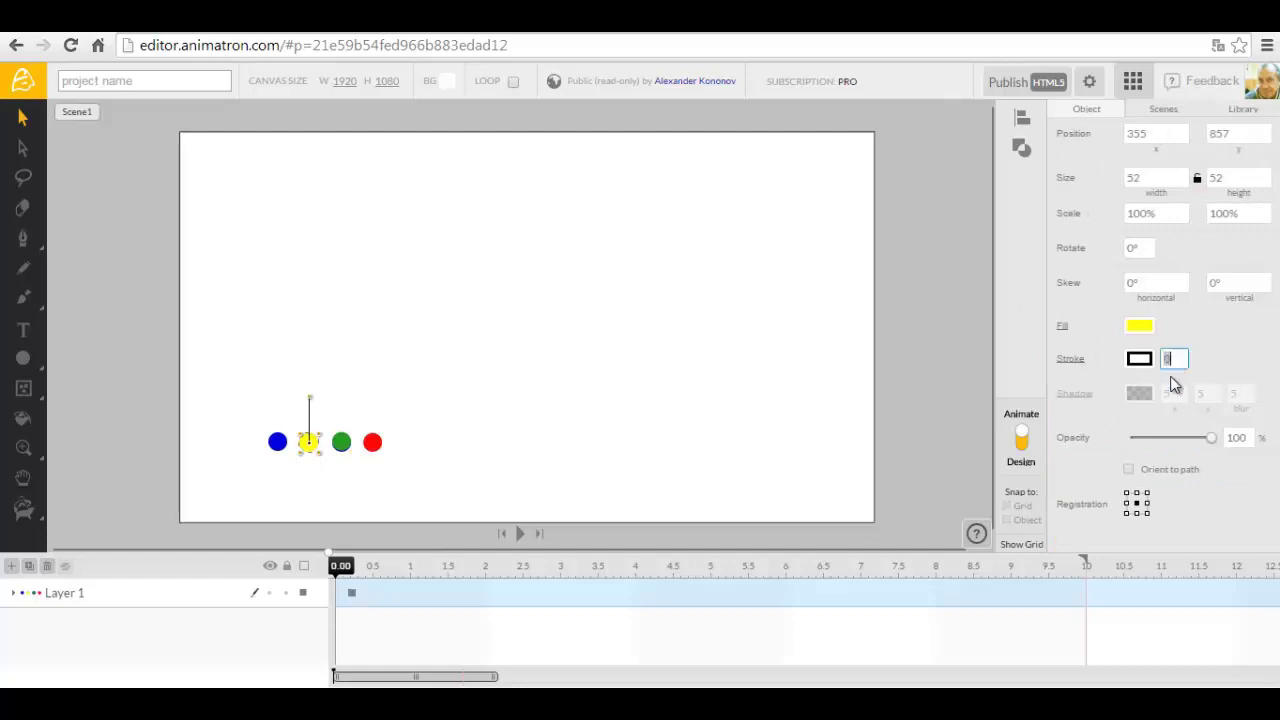
click(342, 442)
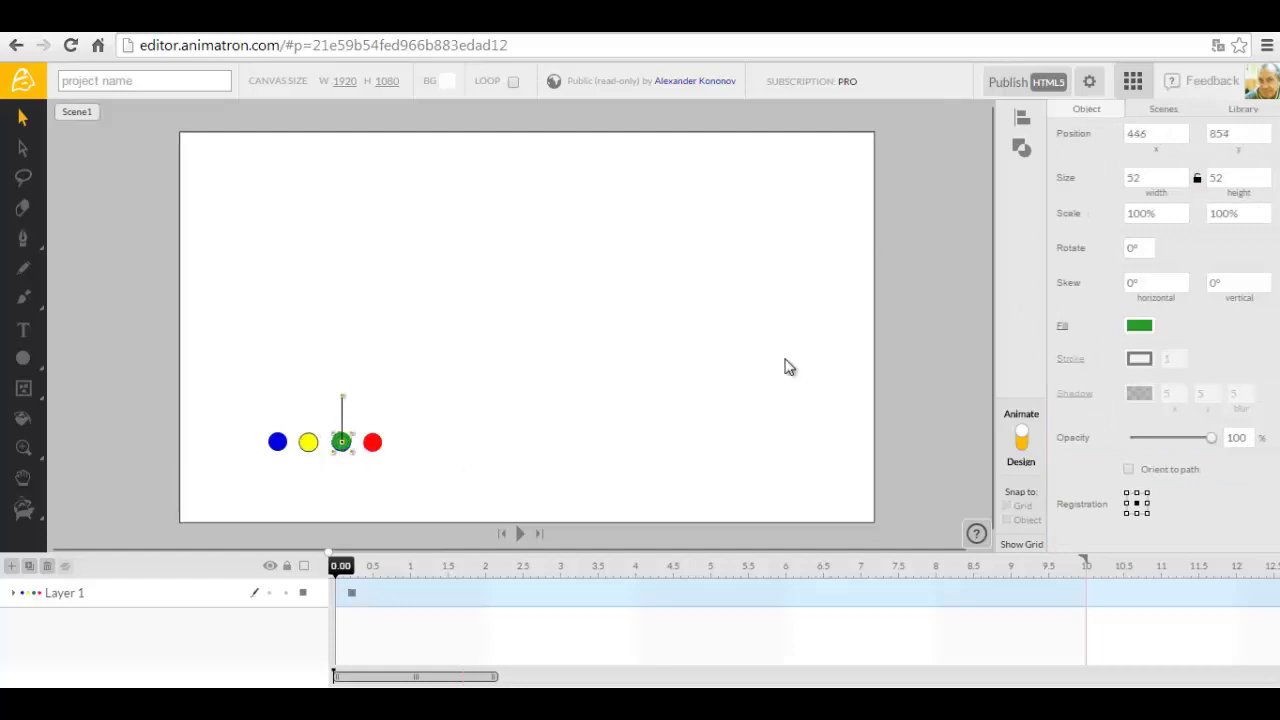
click(1174, 360)
click(372, 442)
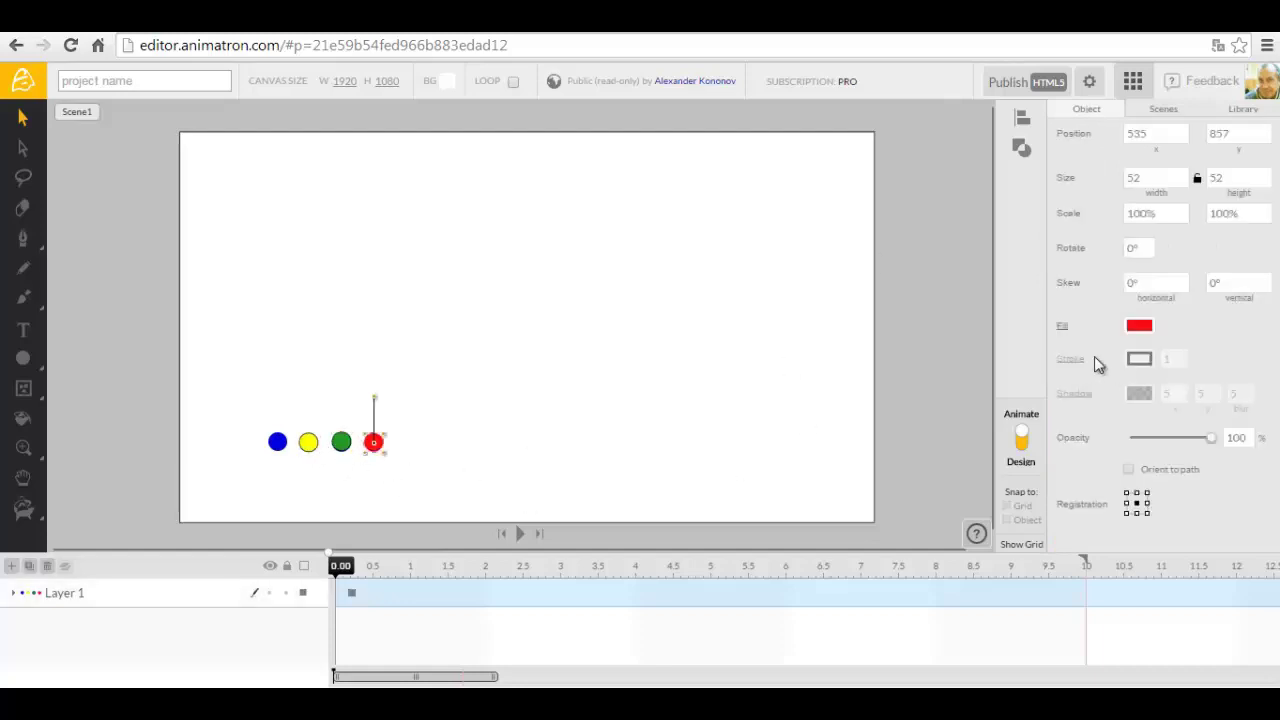
click(1166, 362)
click(278, 442)
click(1170, 360)
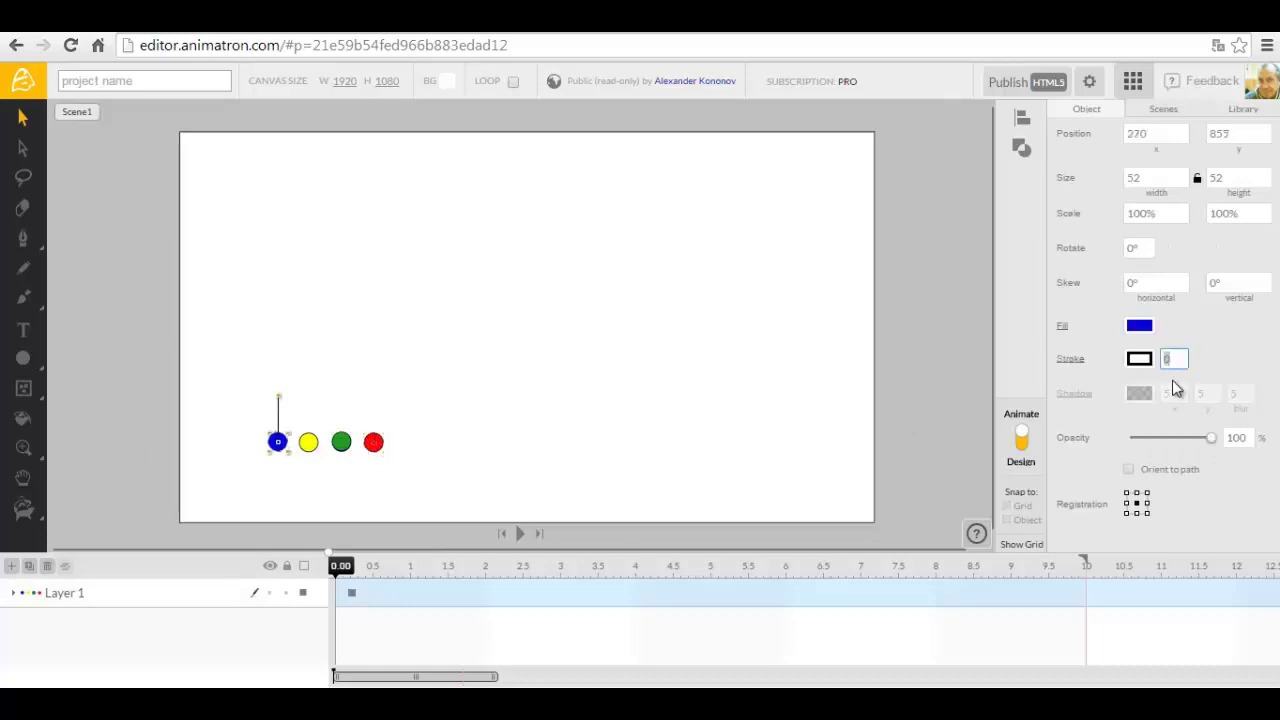
click(755, 502)
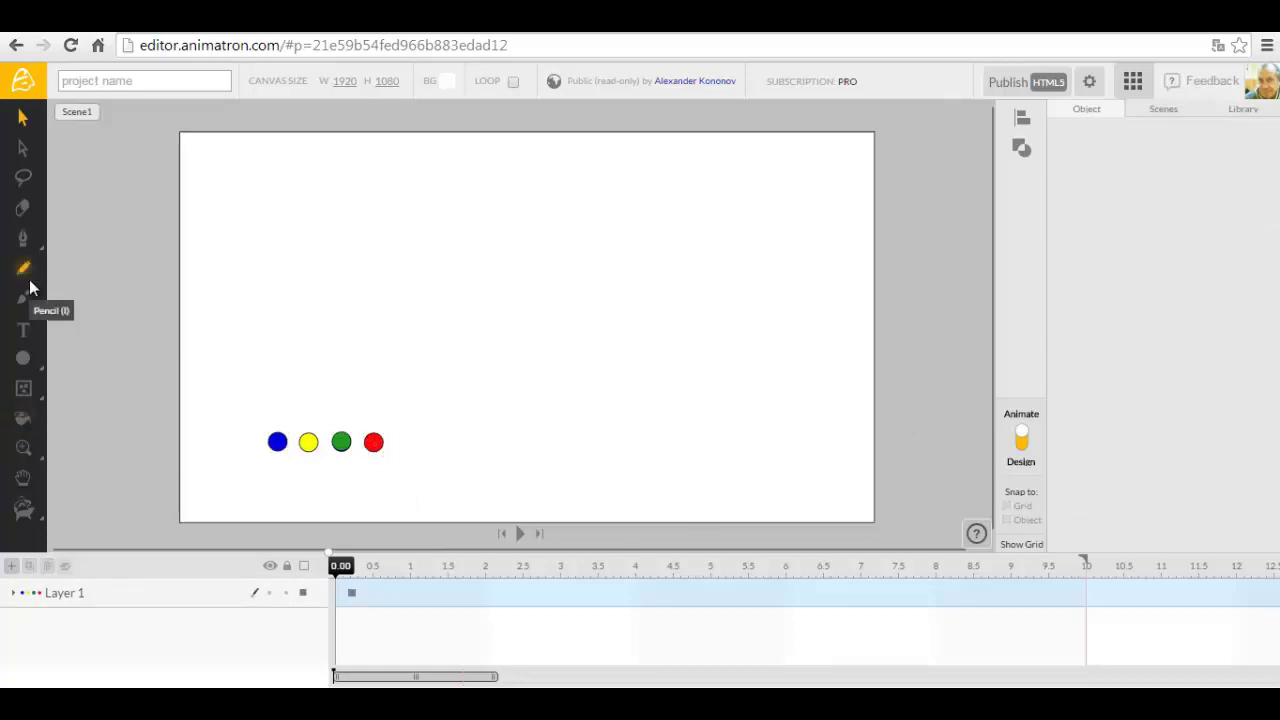
Draw a horizontal straight line about 493 px long from the red circle to the right.
mouse_move(28, 365)
click(143, 361)
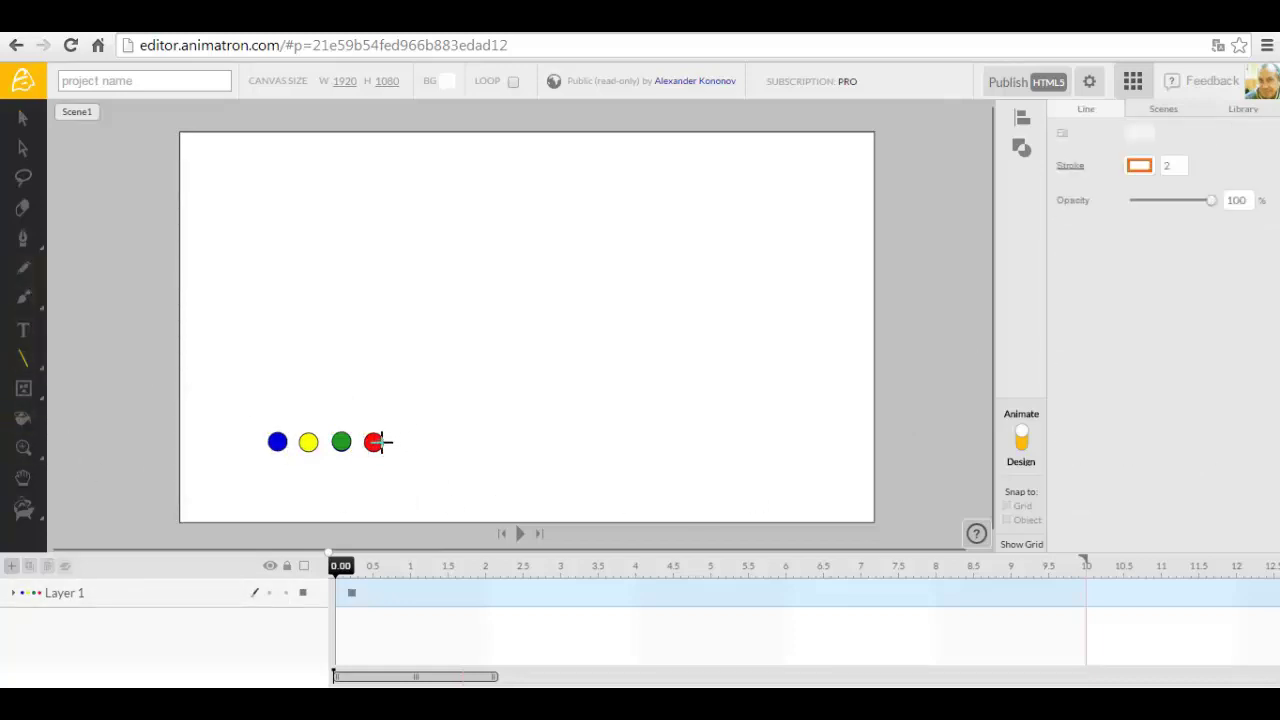
drag(377, 442, 556, 442)
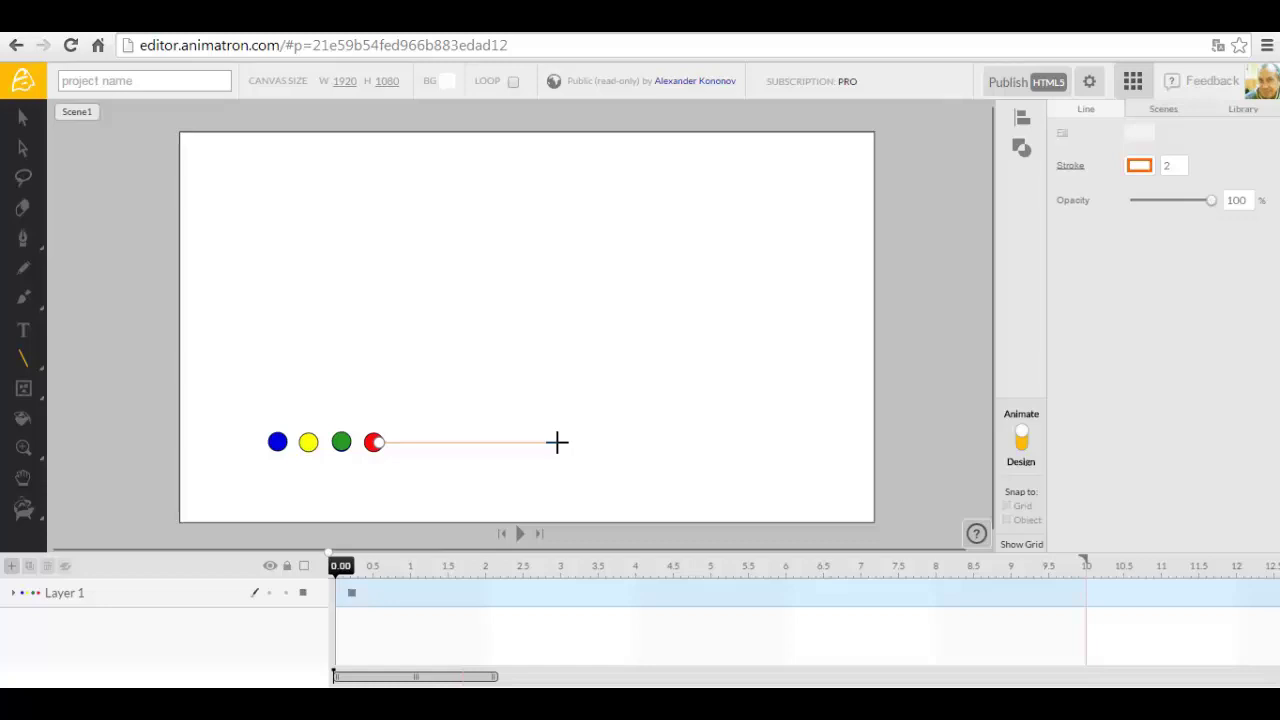
drag(556, 441, 555, 441)
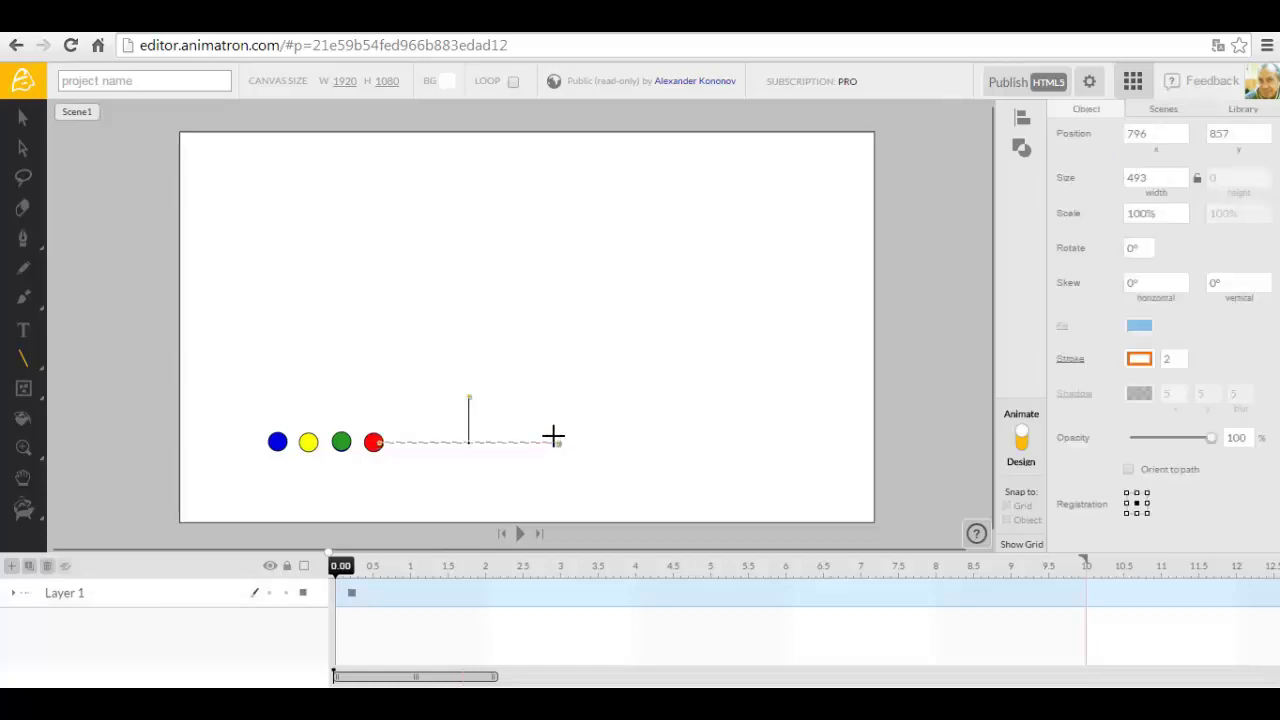
Give the line at the red circle a red stroke with a thickness of 5.
click(1140, 359)
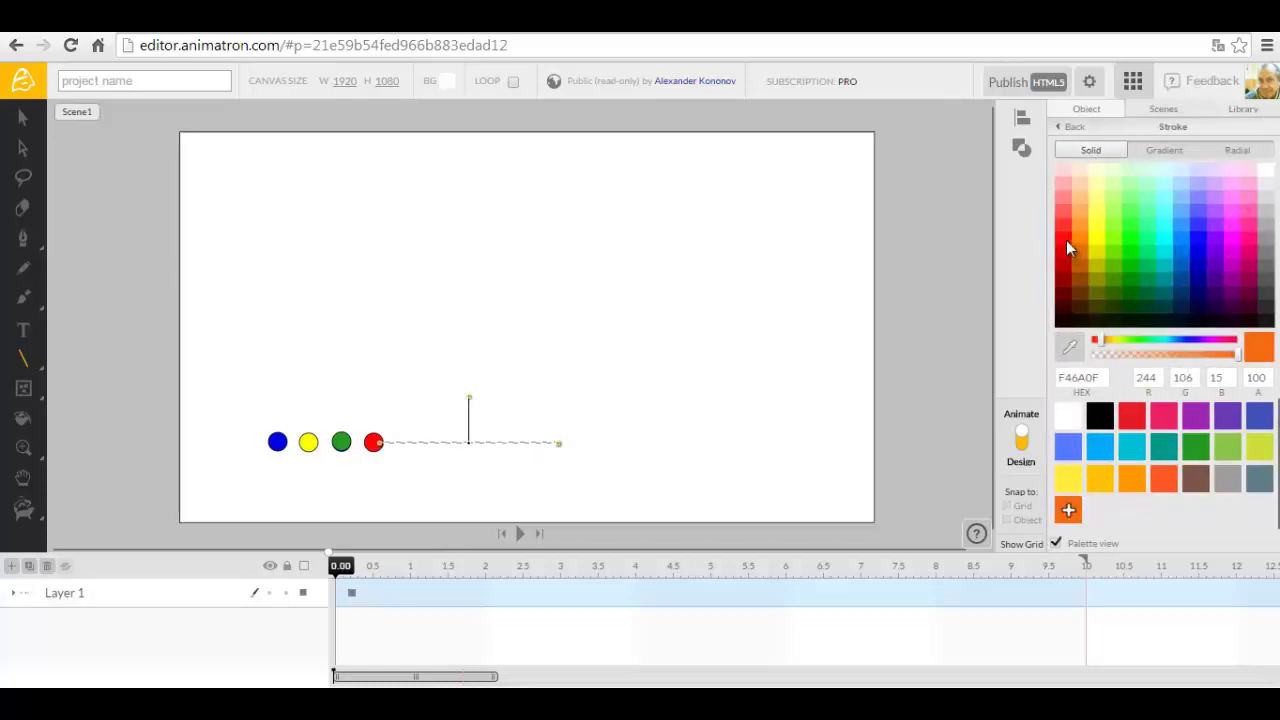
click(1066, 240)
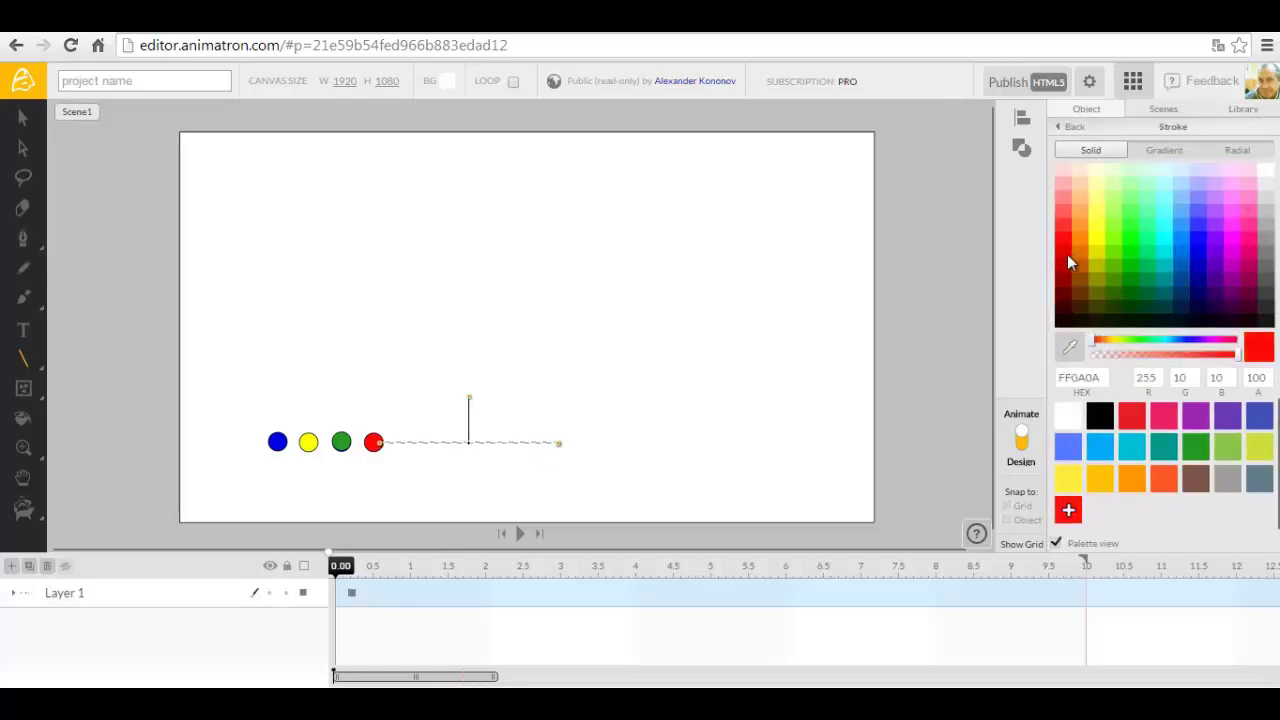
click(1073, 127)
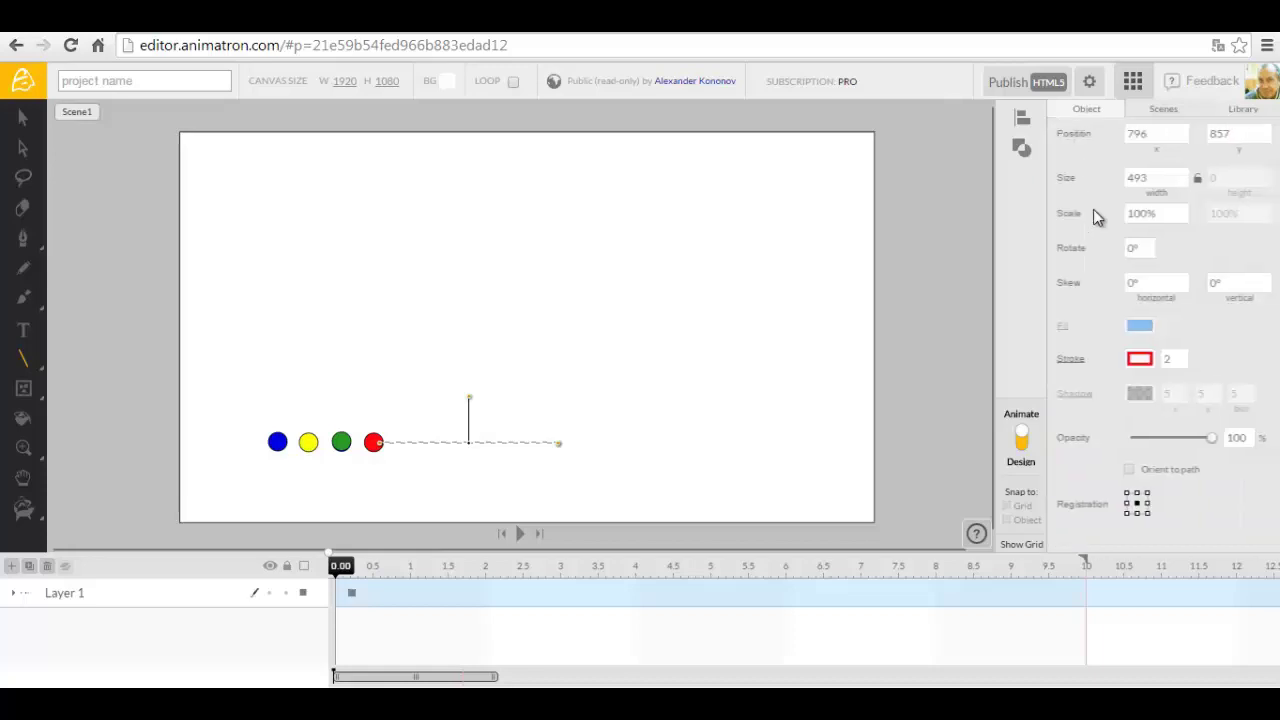
click(1172, 358)
key(BackSpace)
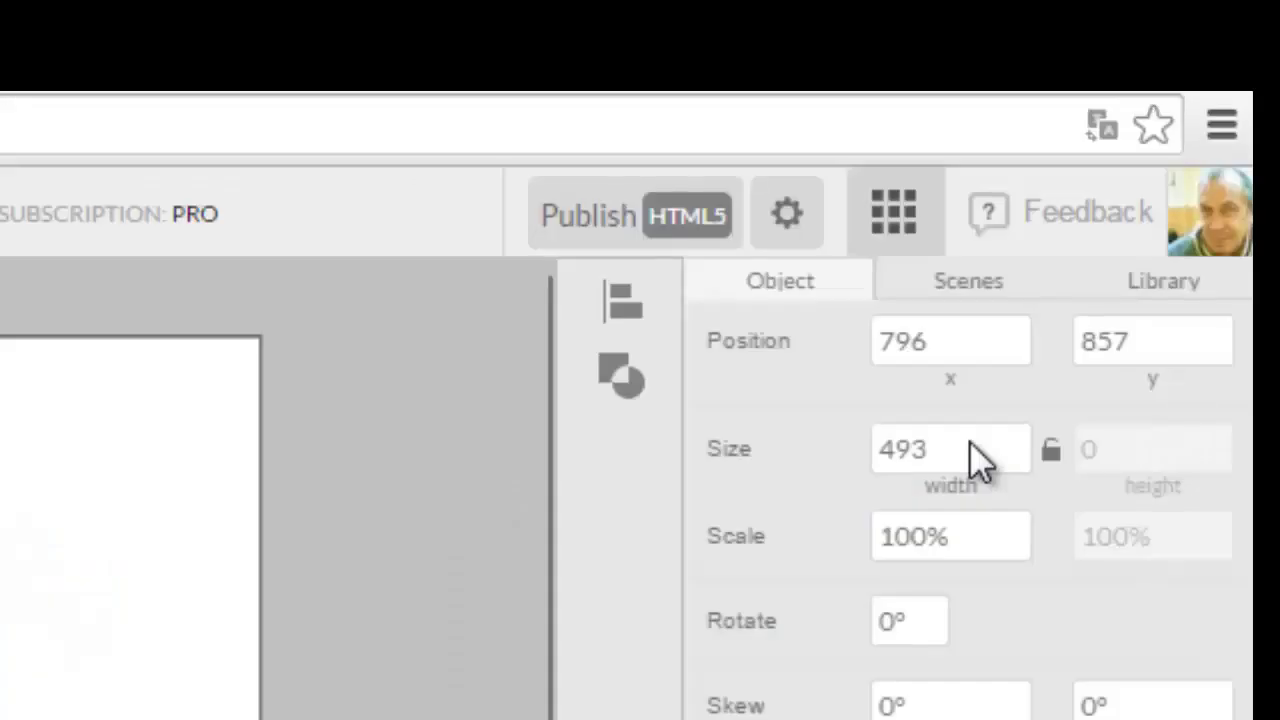
Set the red line's width to 500 and rotate it to about -40° around a pivot placed on the red circle.
drag(975, 460, 857, 457)
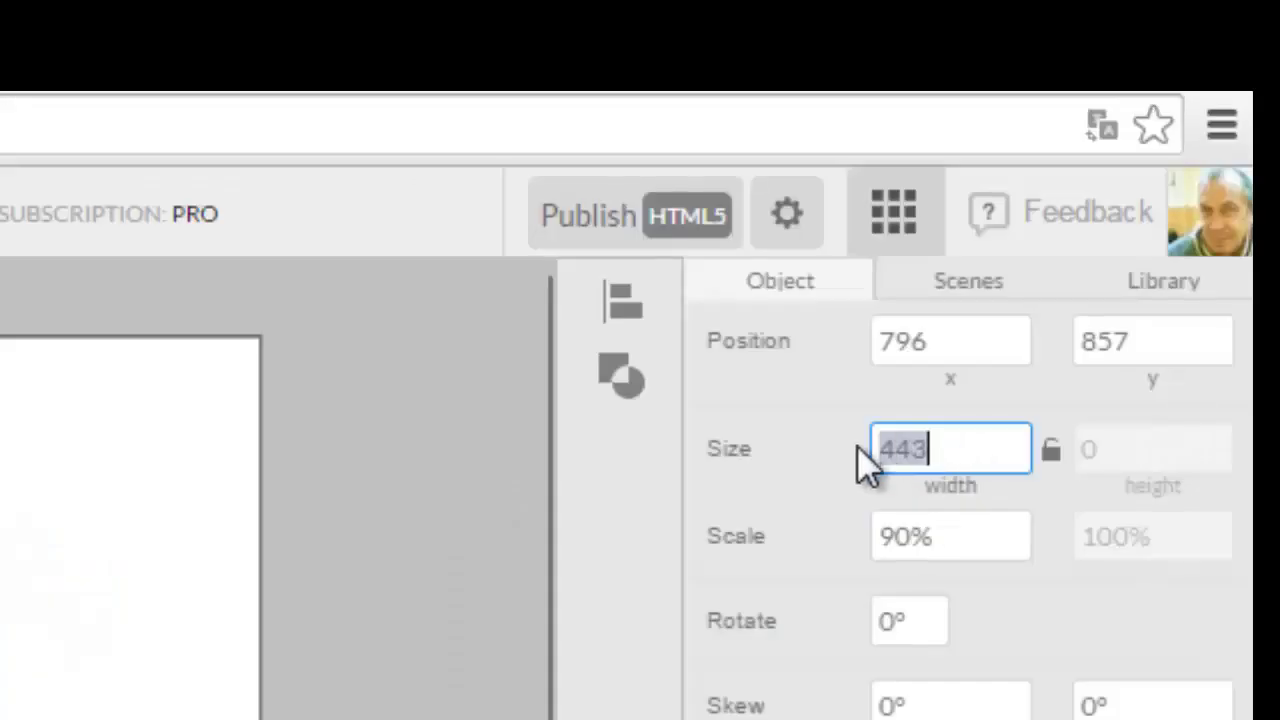
text(500)
key(Return)
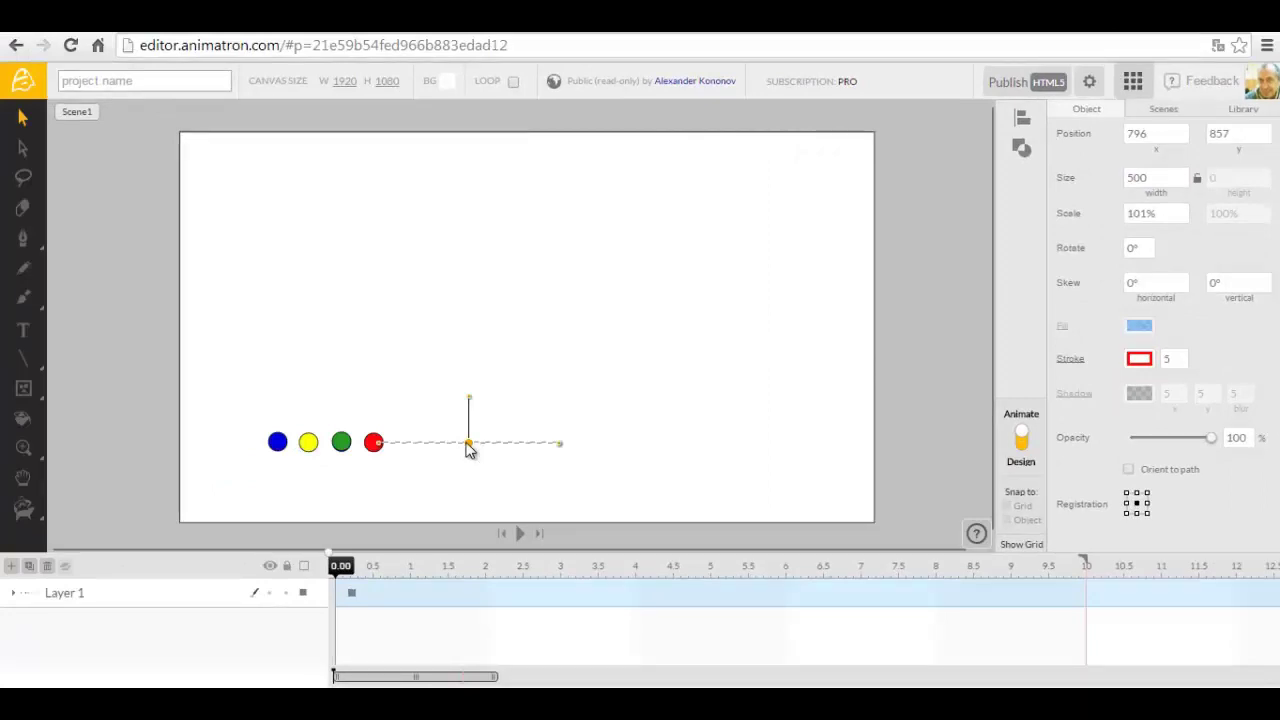
drag(470, 447, 377, 446)
drag(377, 400, 248, 291)
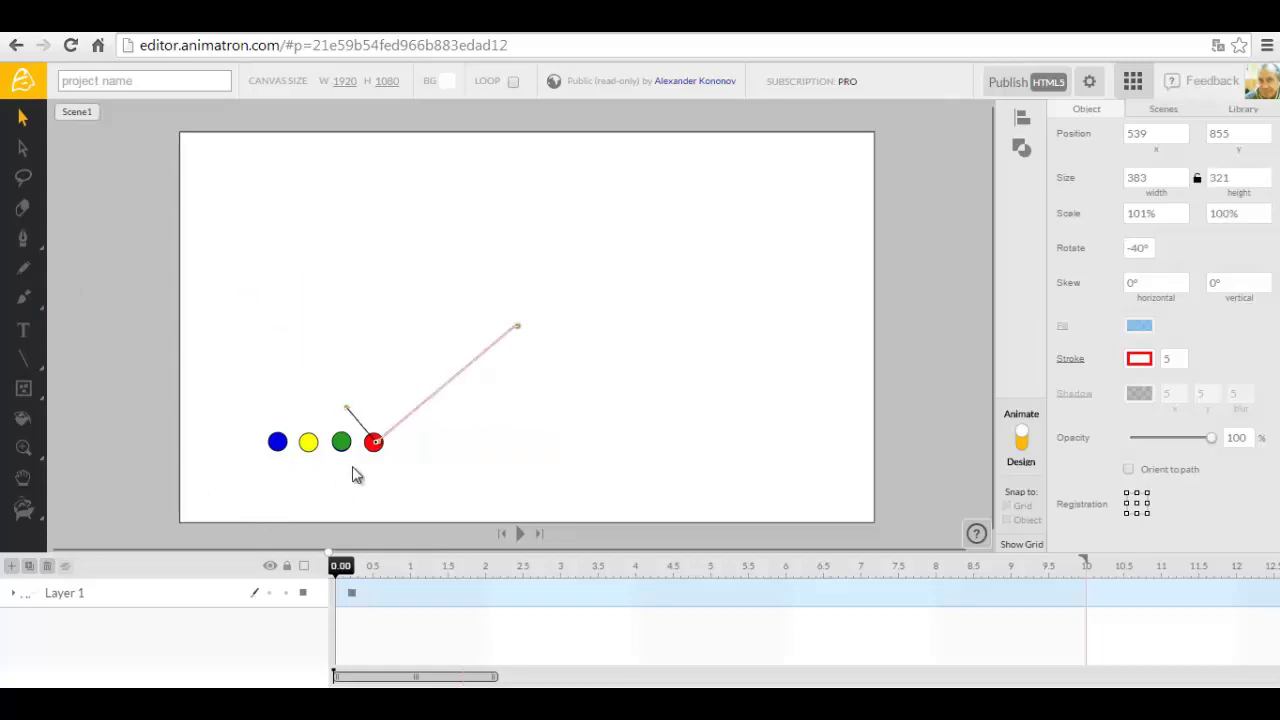
Draw a horizontal line about 646 px long from the green circle and give it a green stroke of 5.
click(25, 368)
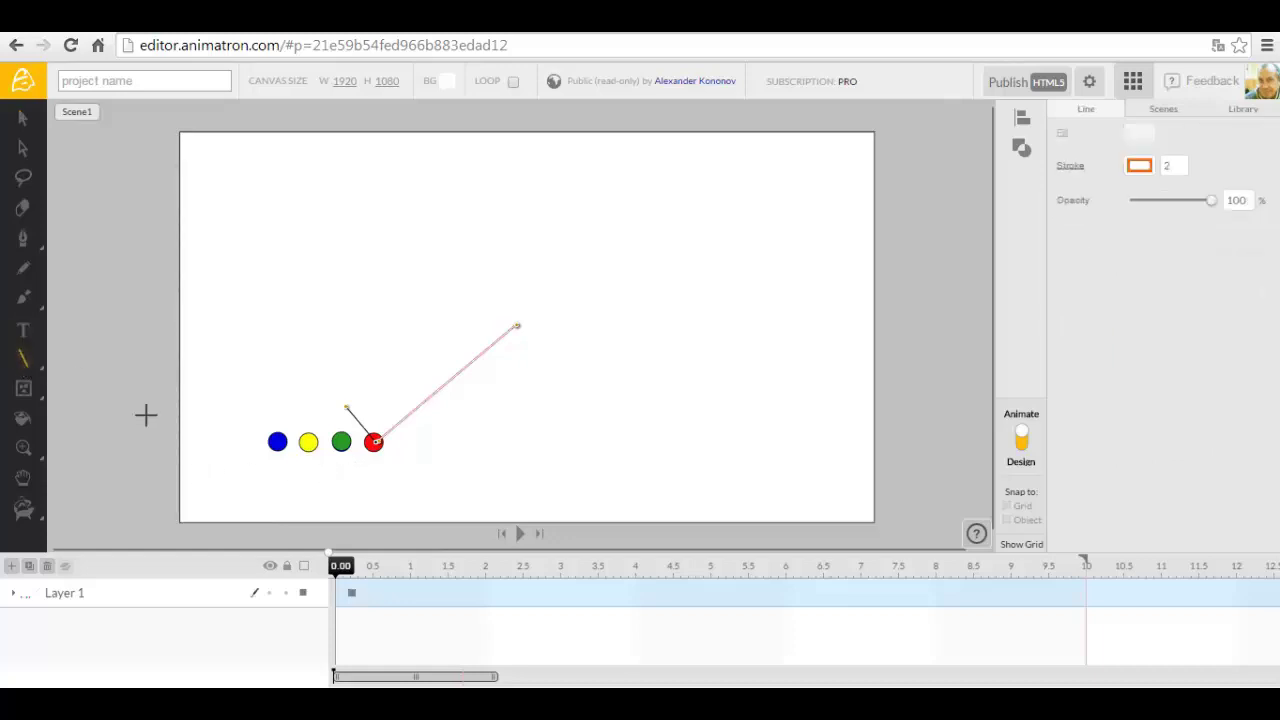
click(342, 441)
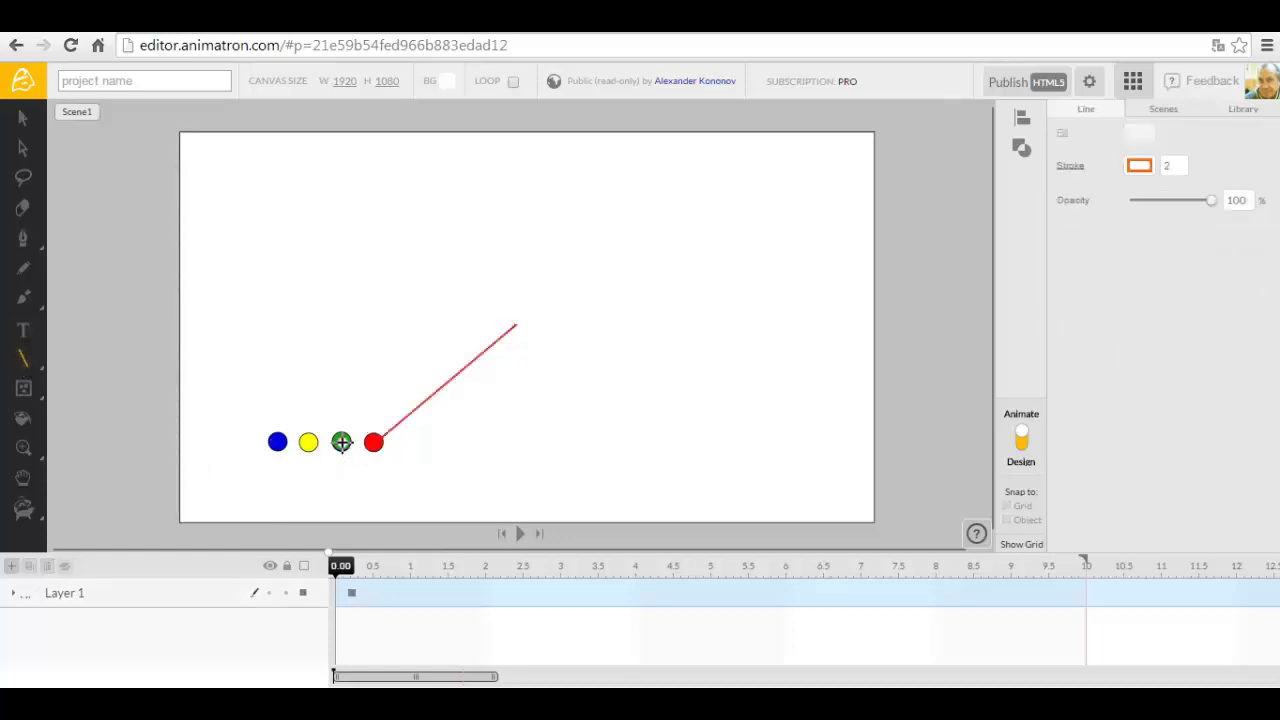
drag(377, 432, 577, 441)
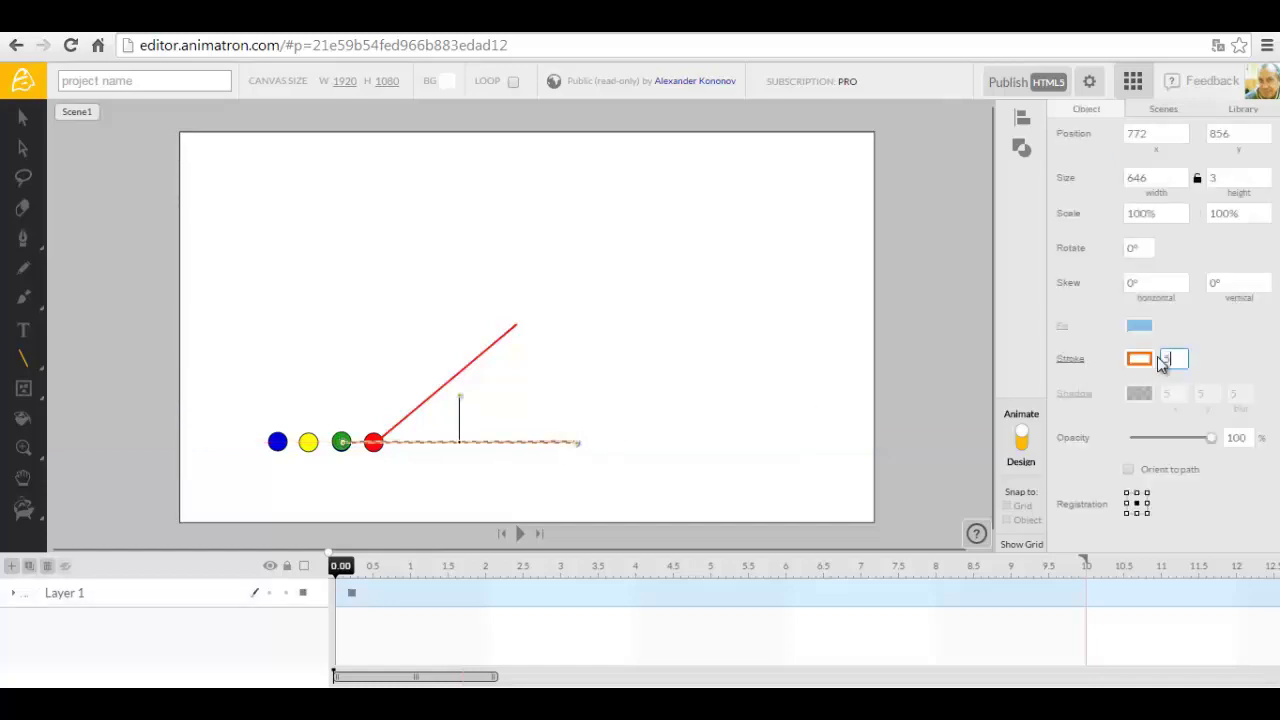
click(1142, 360)
click(1192, 448)
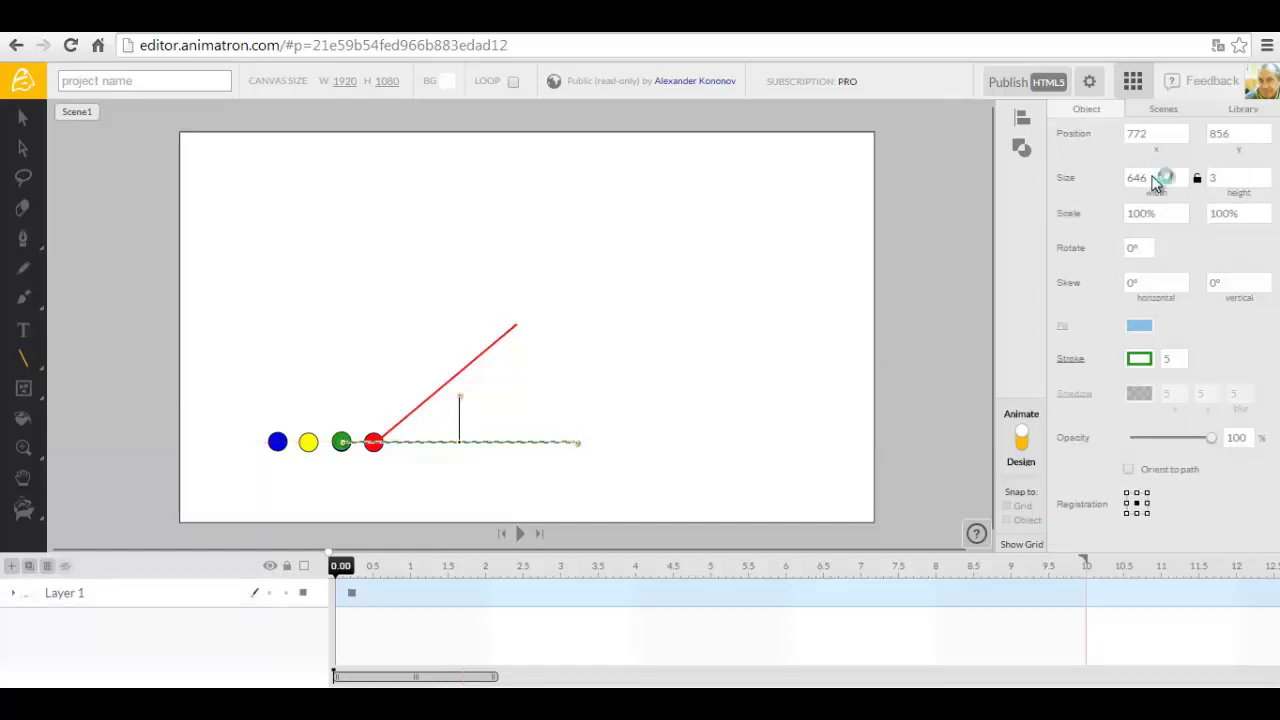
Set the green line's width to 1000 and rotate it steeply upward around its start on the green circle.
drag(1155, 177, 1150, 185)
text(1000)
key(Return)
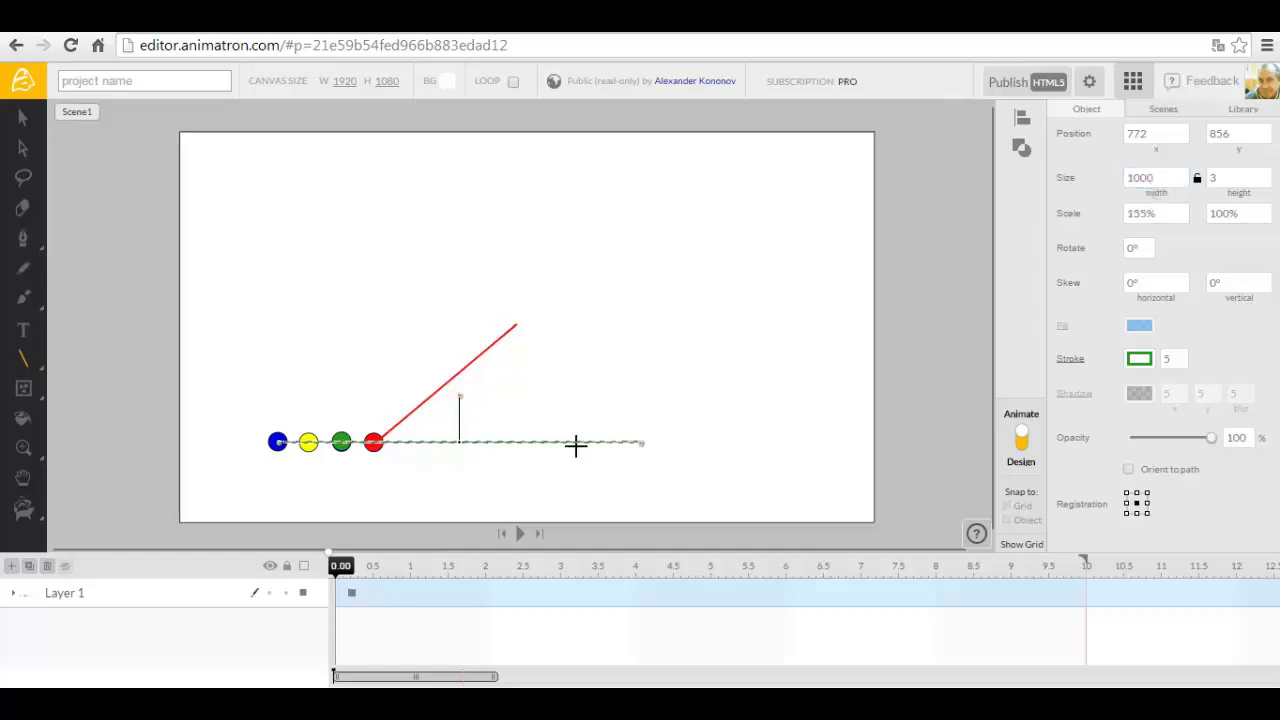
click(23, 117)
drag(459, 397, 277, 437)
drag(555, 441, 592, 441)
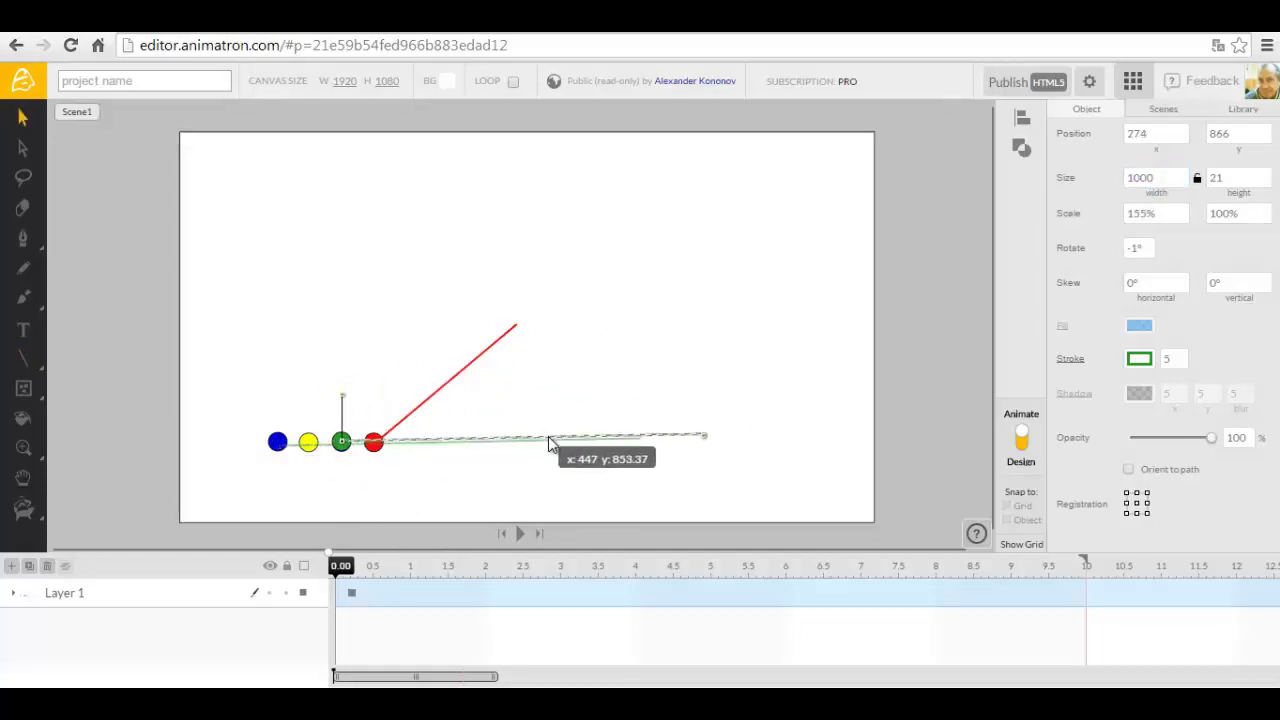
drag(341, 398, 240, 372)
Draw a horizontal line about 734 px long from the yellow circle and give it a yellow stroke of 5.
click(23, 358)
drag(307, 443, 575, 441)
click(1168, 358)
text(5)
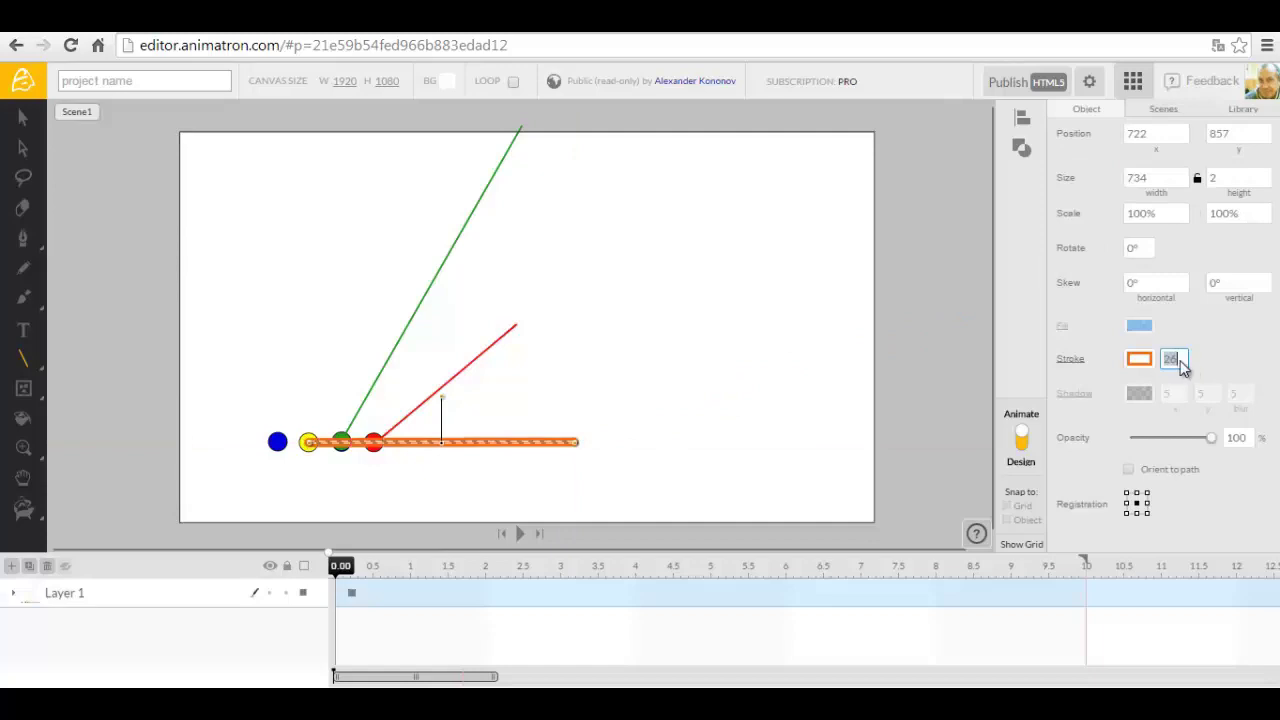
click(1139, 358)
click(1080, 162)
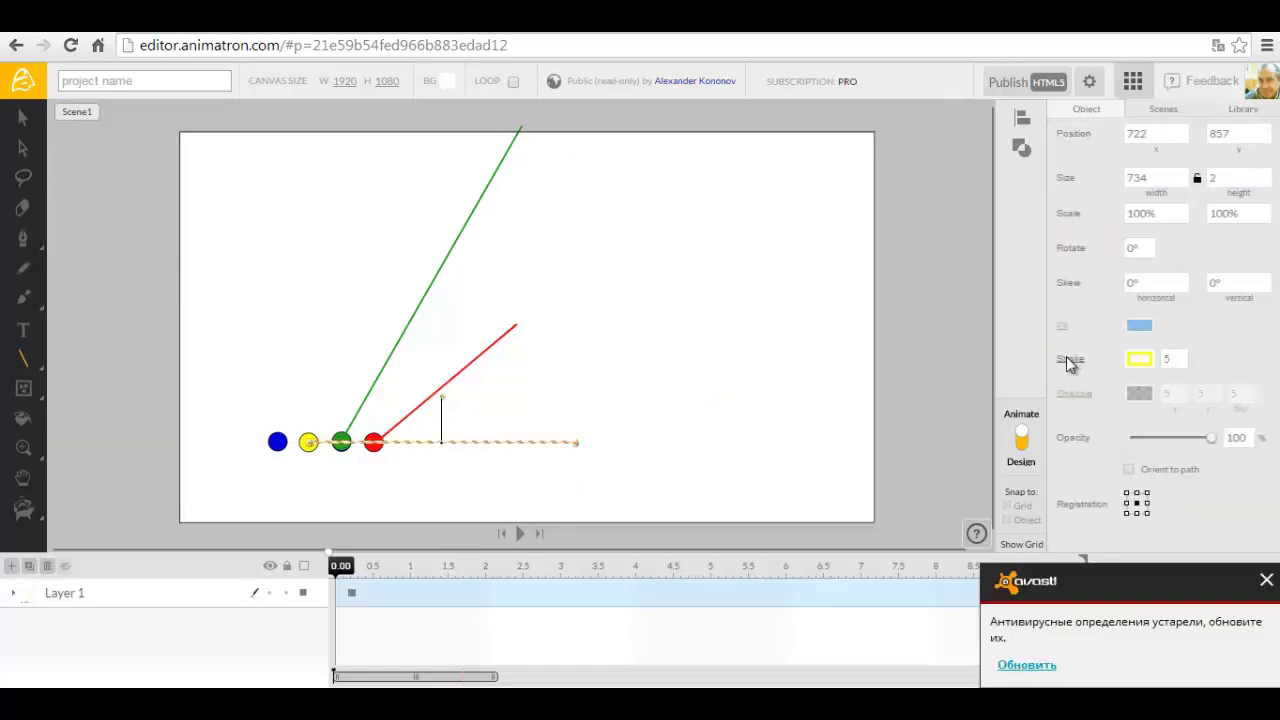
Set the yellow line's width to 750 and rotate it diagonally upward around its start on the yellow circle.
double_click(1152, 180)
text(750)
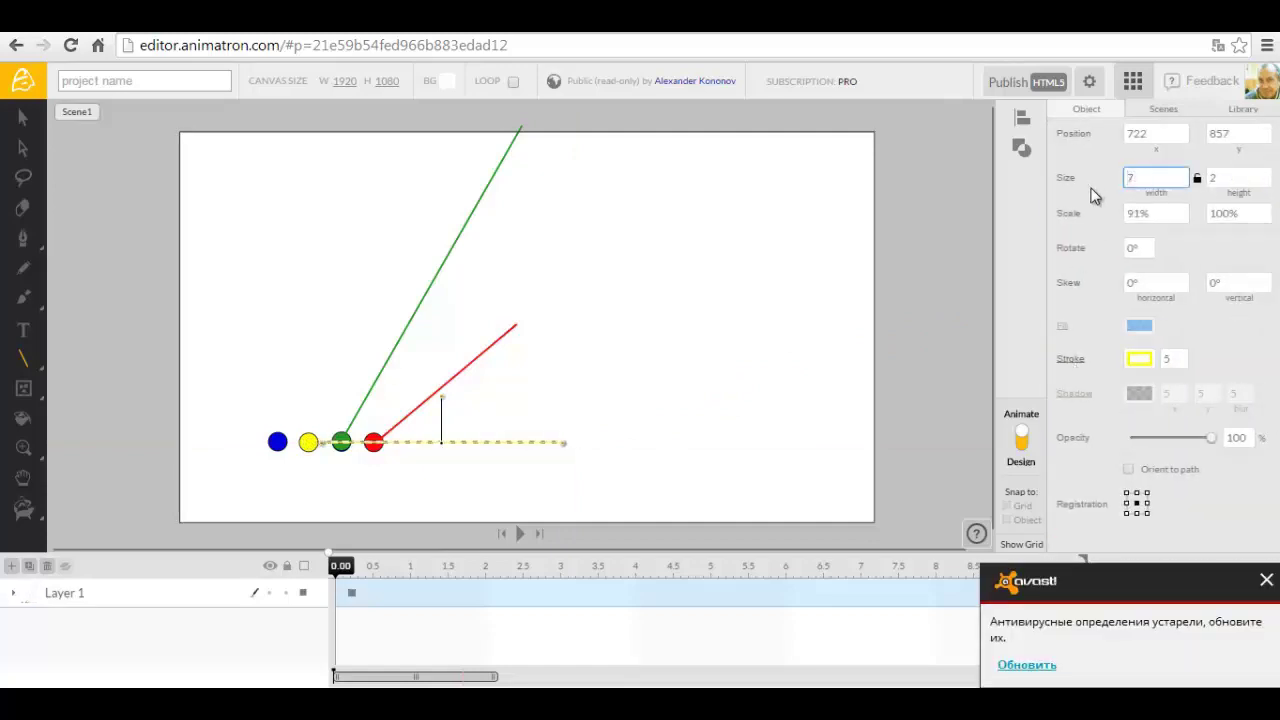
key(Return)
drag(441, 397, 196, 330)
Draw a horizontal line about 615 px long from the blue circle and give it a blue stroke of 5.
key(l)
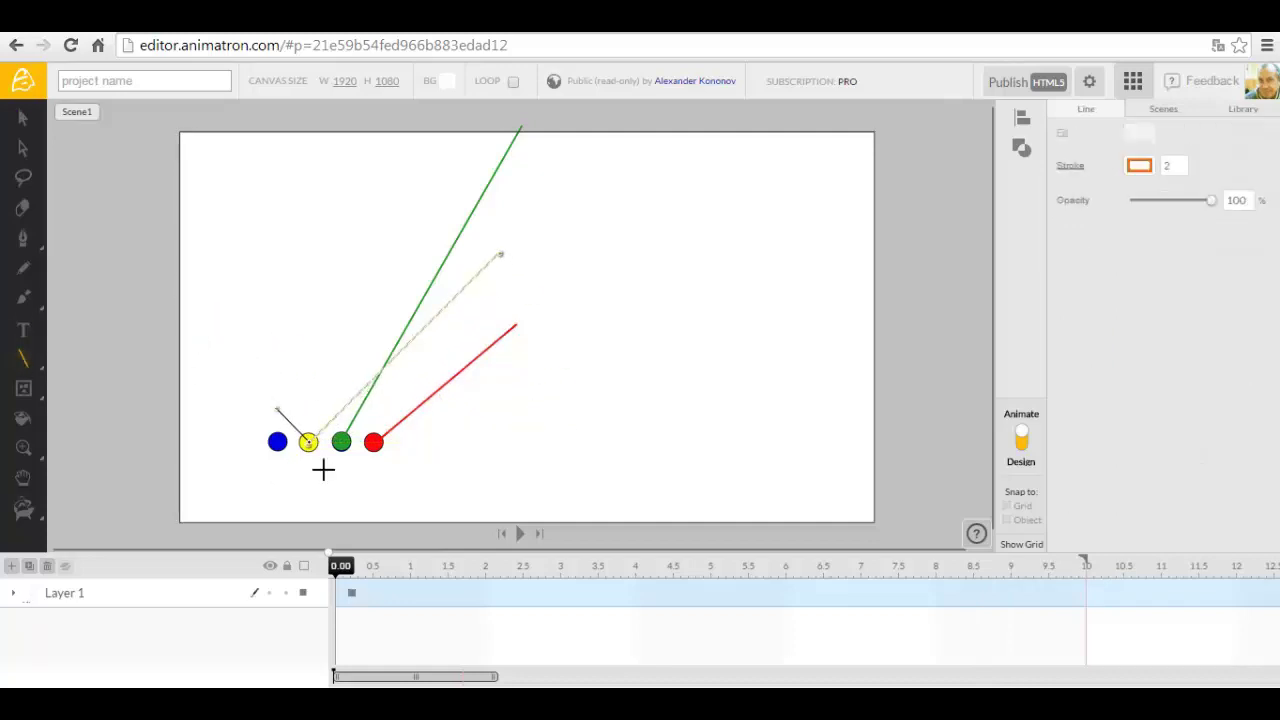
drag(500, 447, 500, 442)
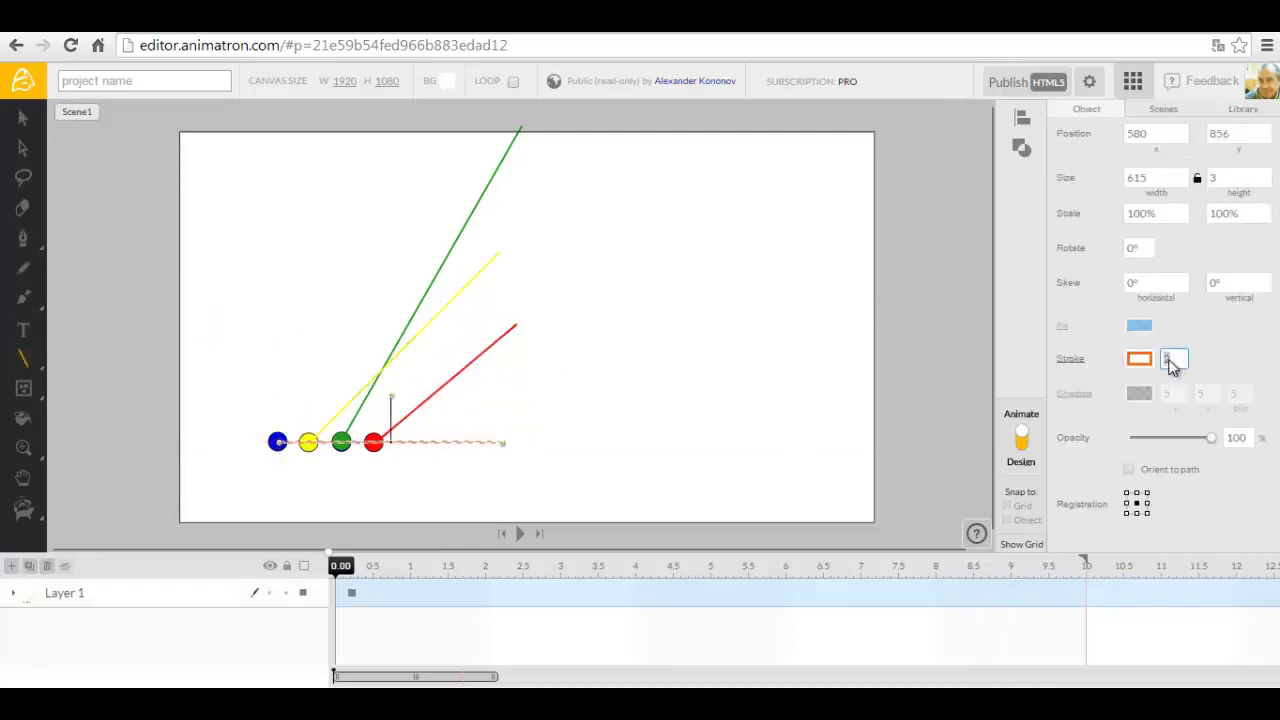
click(1140, 360)
click(1198, 251)
click(1074, 127)
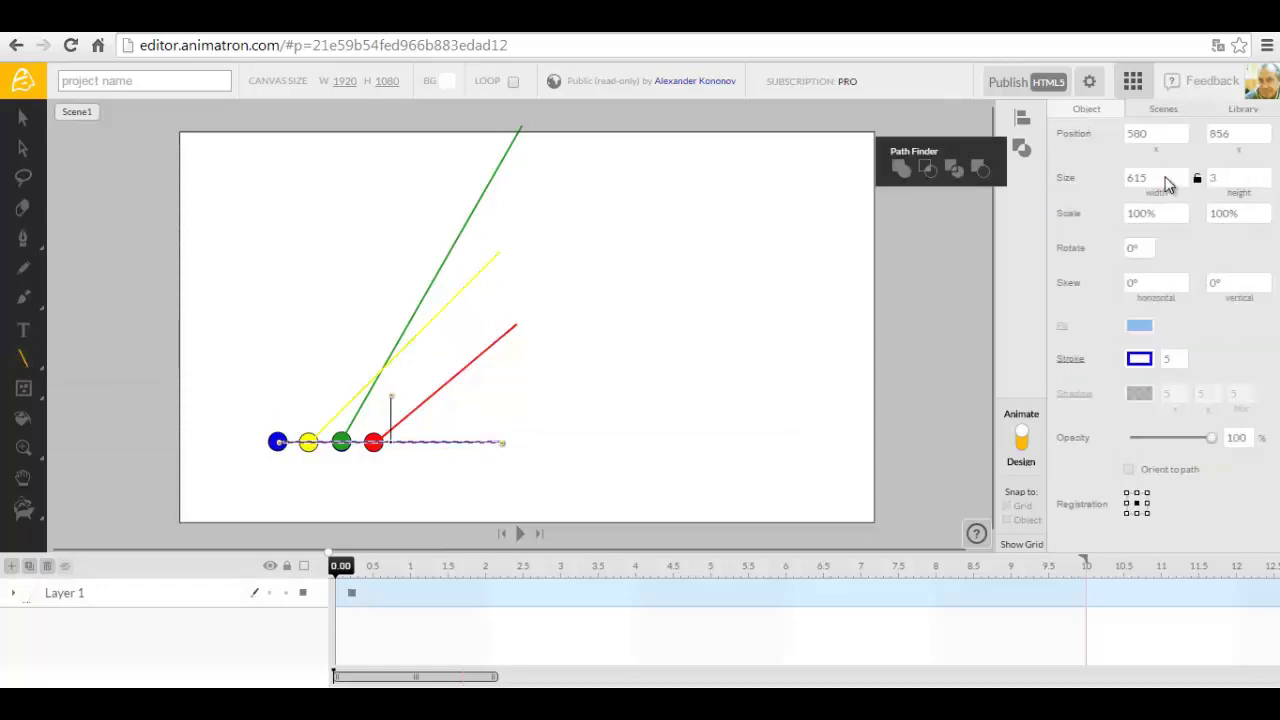
Set the blue line's width to 750 and place its pivot and starting end on the blue circle.
click(1162, 179)
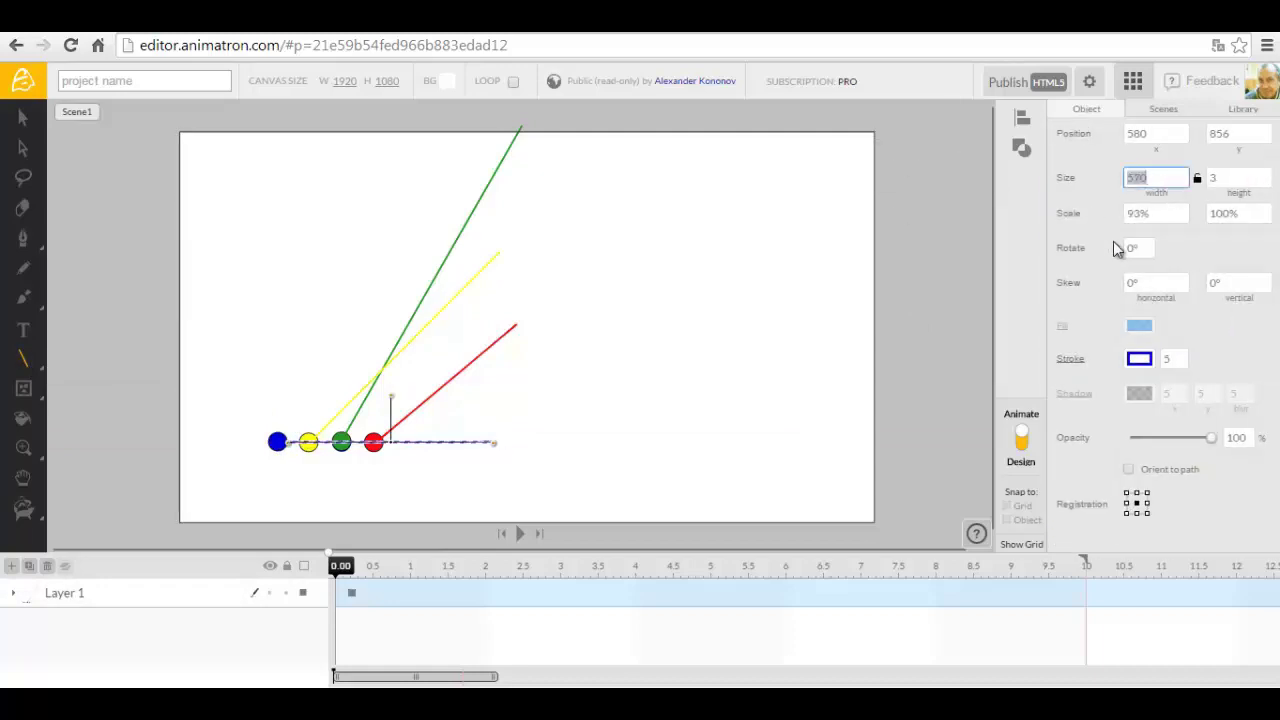
text(750)
key(Return)
key(v)
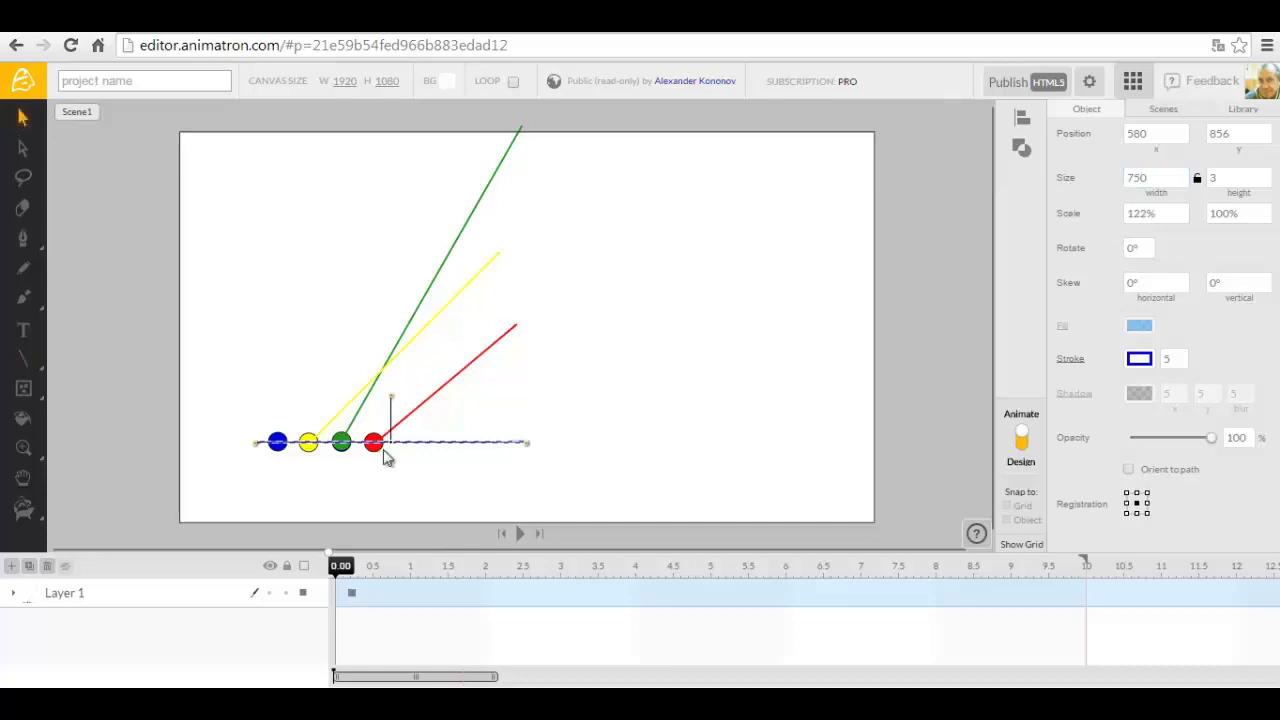
drag(390, 442, 486, 457)
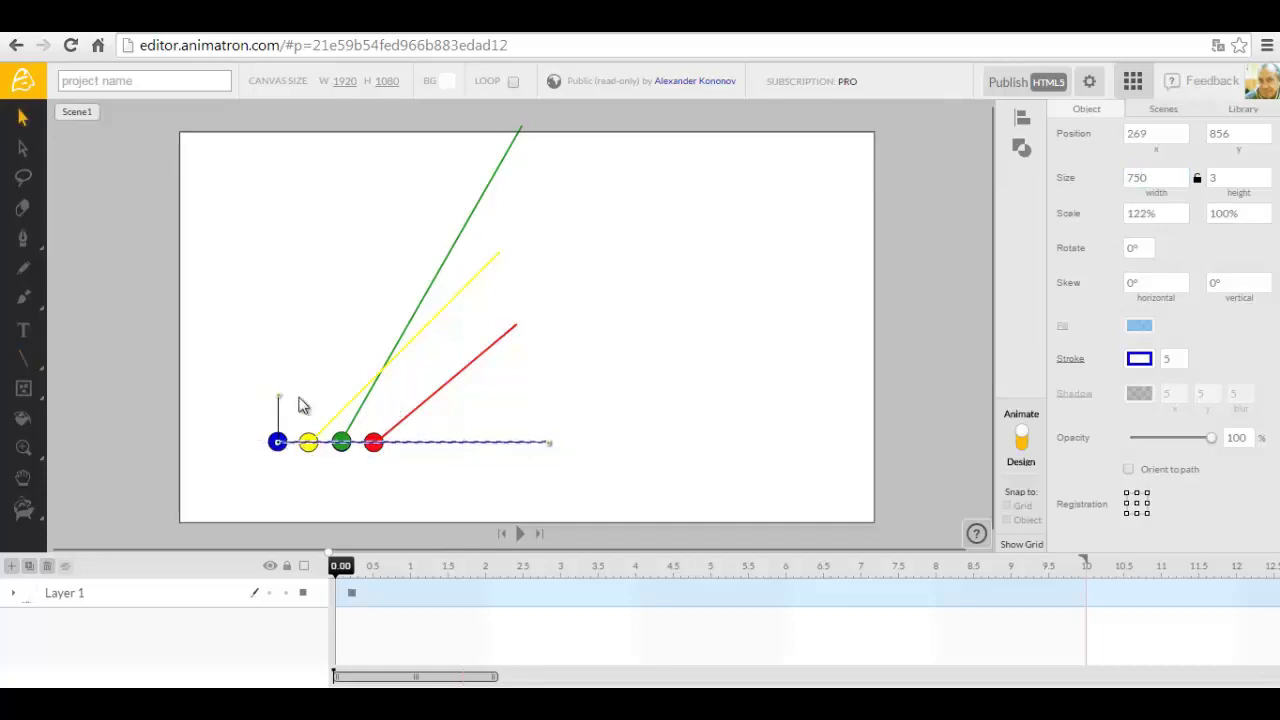
Rotate the blue line to -90° around the blue circle and set the playhead to 1 second.
drag(279, 397, 60, 452)
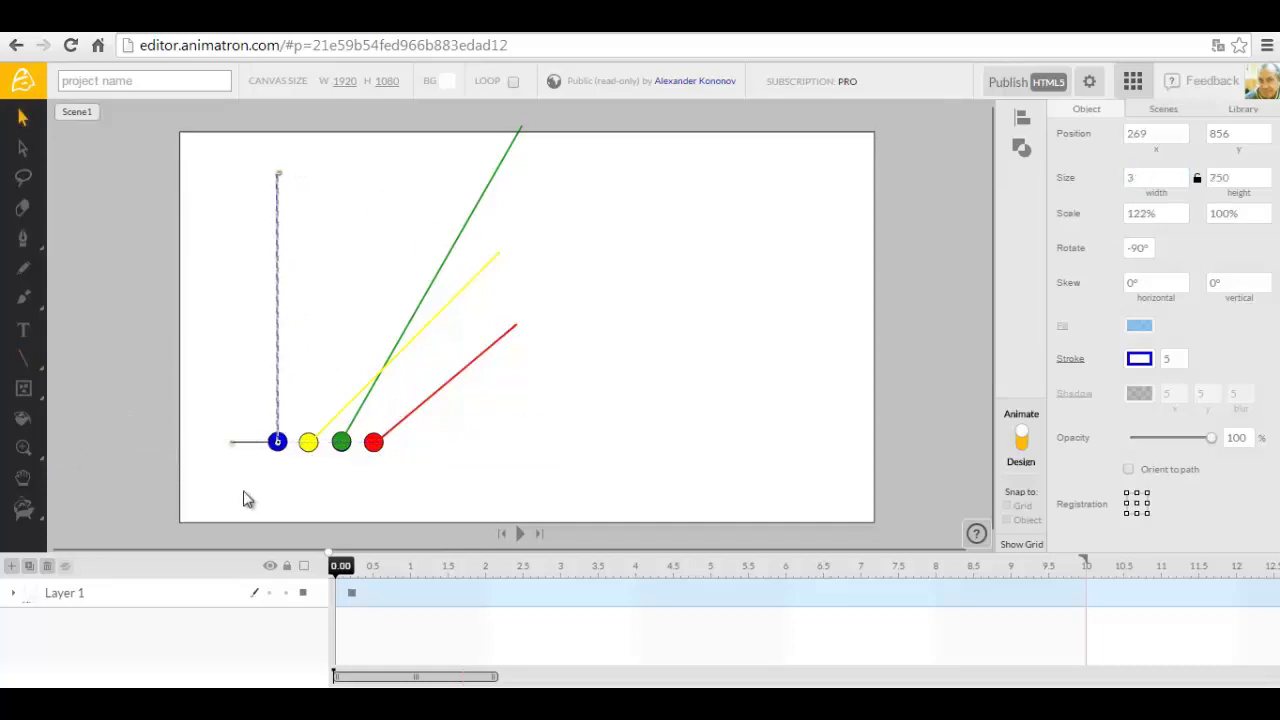
click(485, 567)
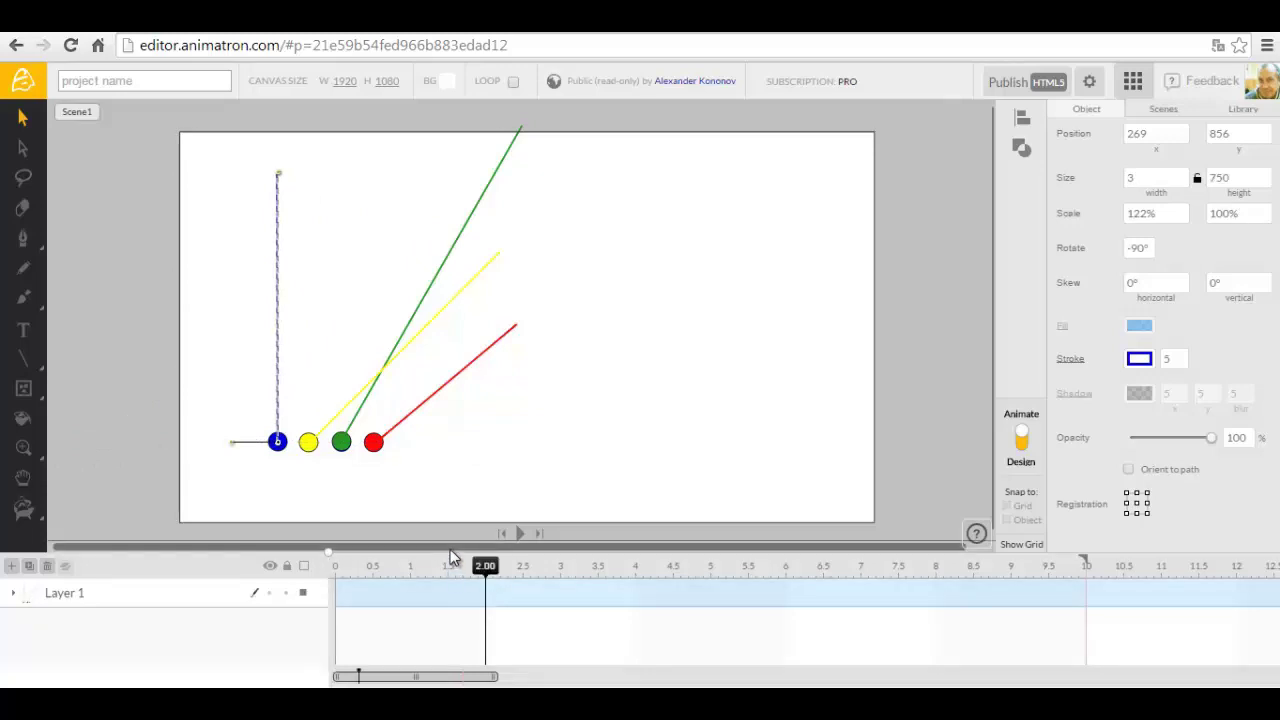
click(410, 567)
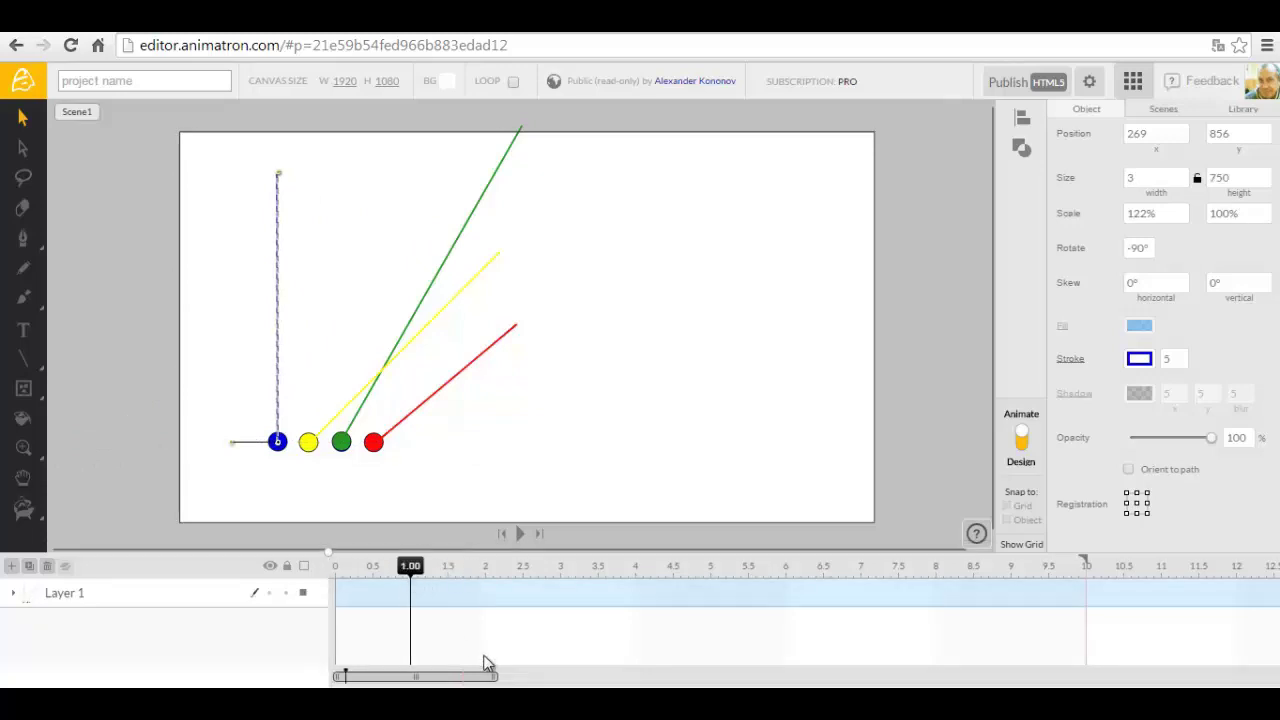
drag(494, 676, 375, 676)
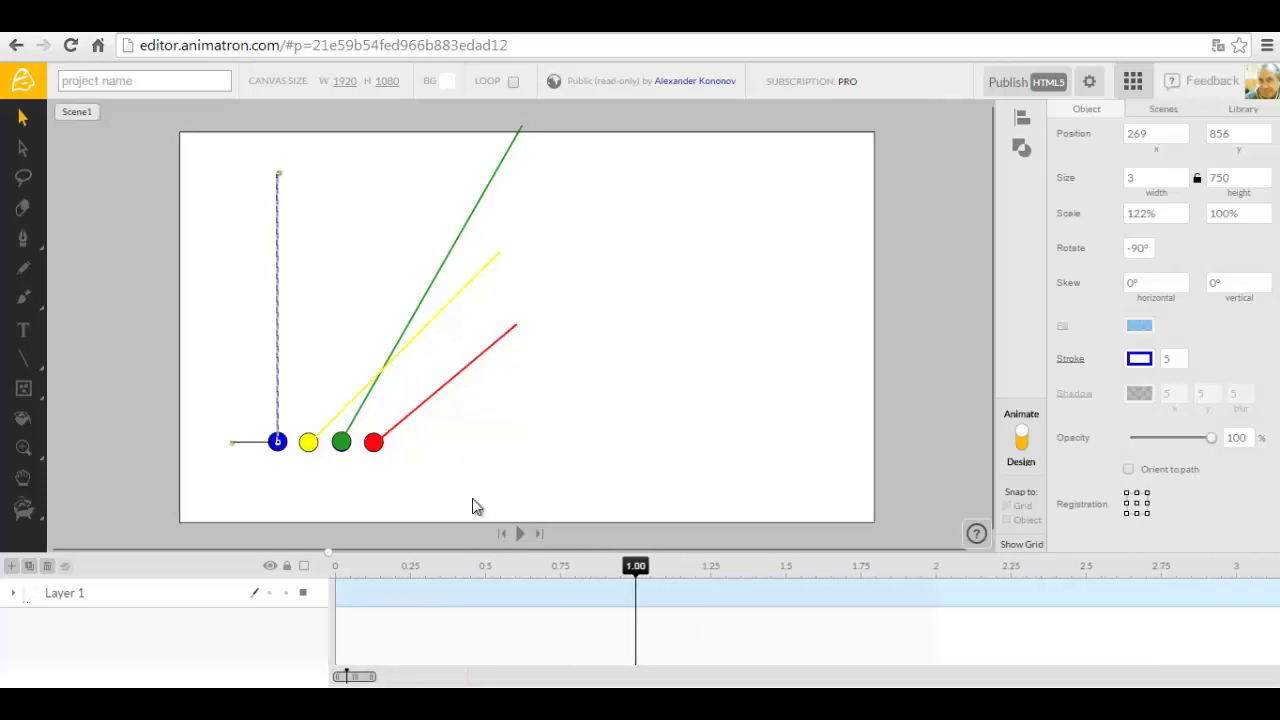
At 1 second, move the red, green, yellow and blue circles to the far ends of their matching lines.
click(375, 449)
click(375, 452)
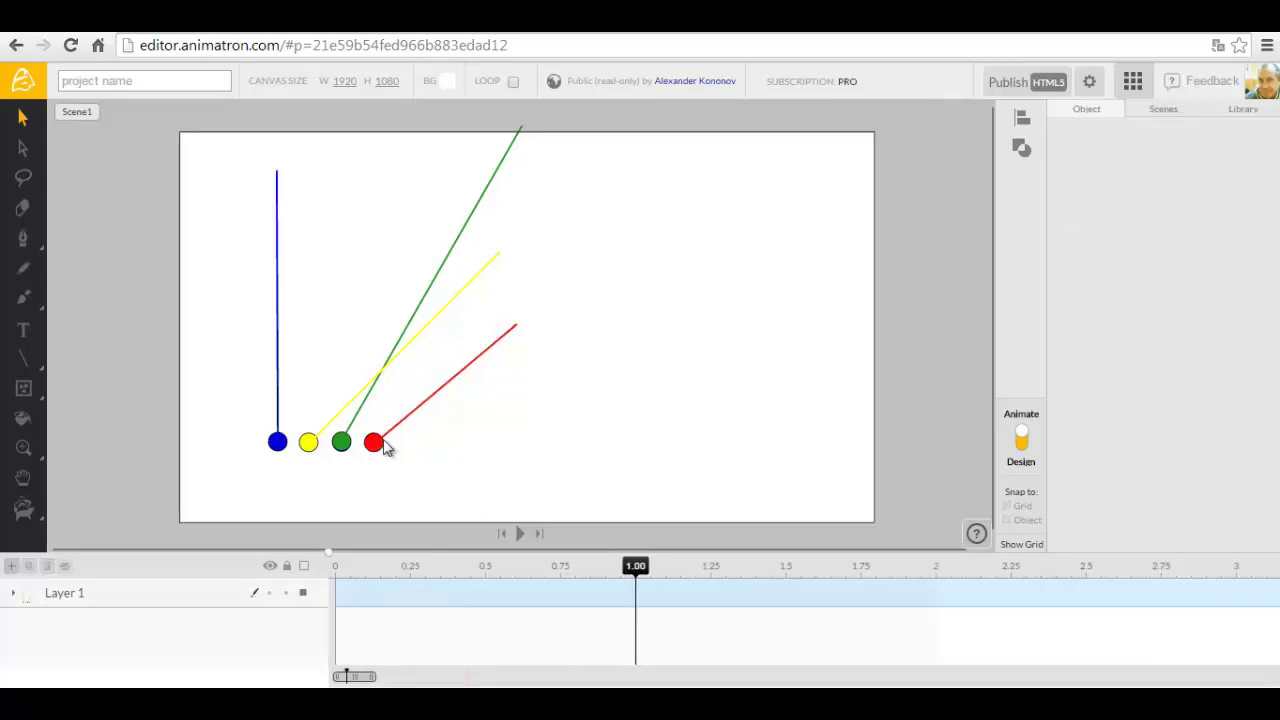
click(373, 455)
drag(372, 450, 516, 330)
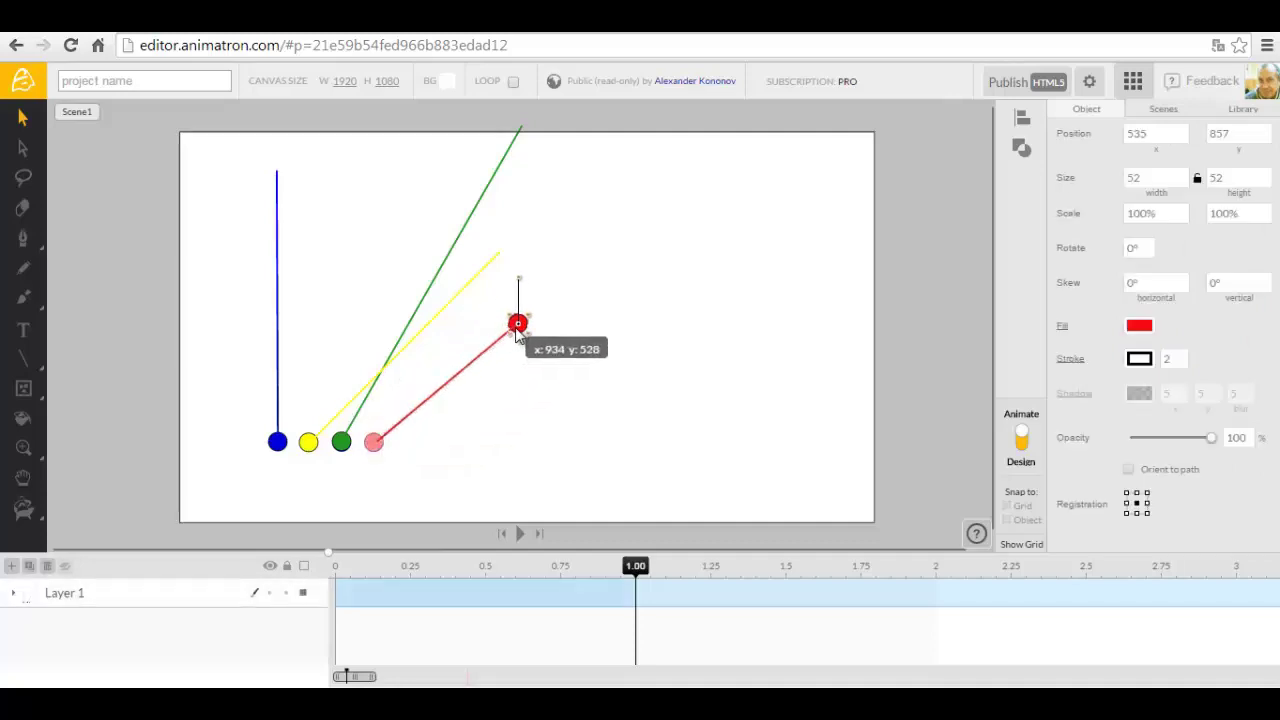
drag(343, 443, 523, 123)
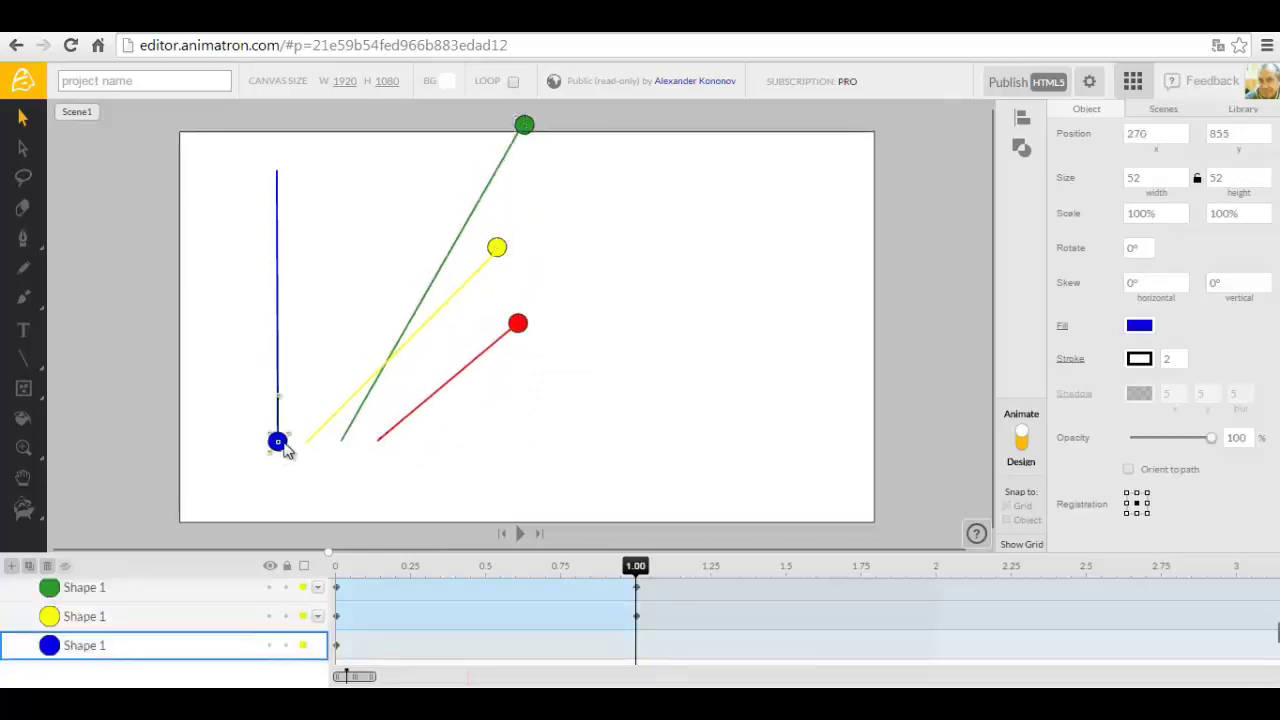
drag(282, 444, 275, 170)
Shorten the scene's duration to 1.5 seconds and preview the motion of the circles.
click(520, 534)
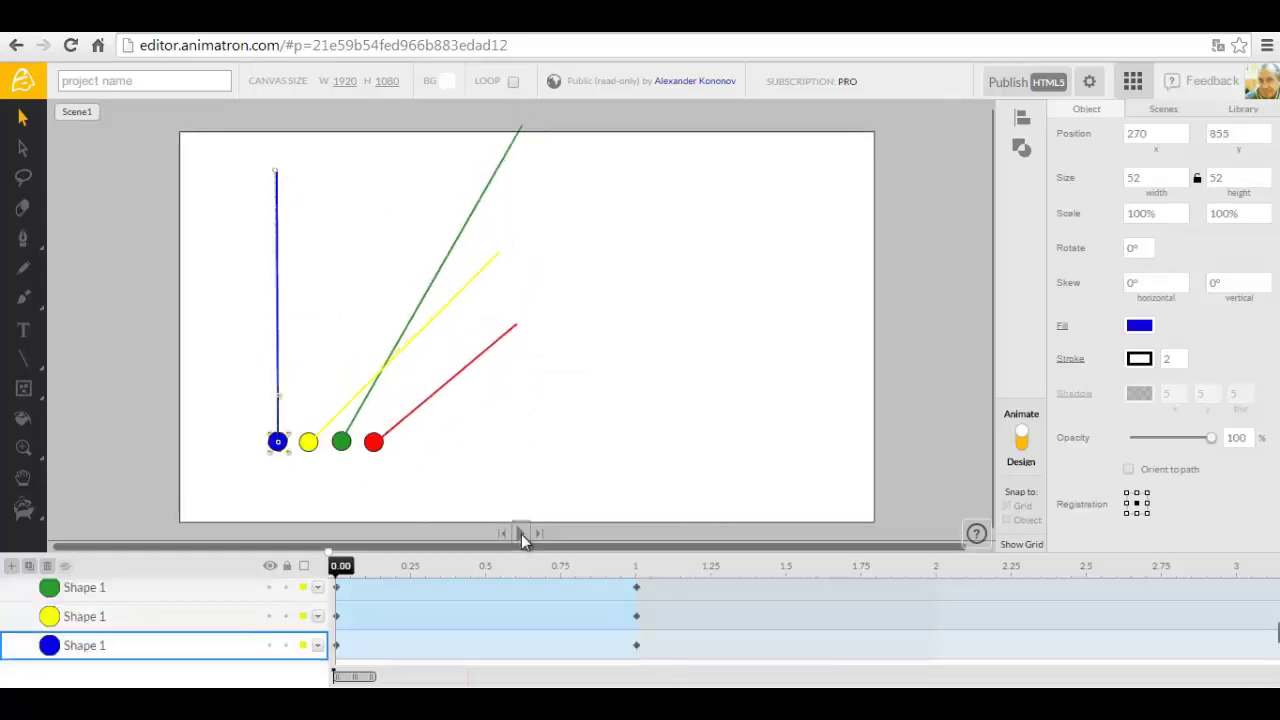
click(275, 170)
drag(365, 677, 336, 676)
mouse_move(992, 560)
mouse_down()
mouse_move(455, 615)
mouse_move(426, 562)
mouse_up()
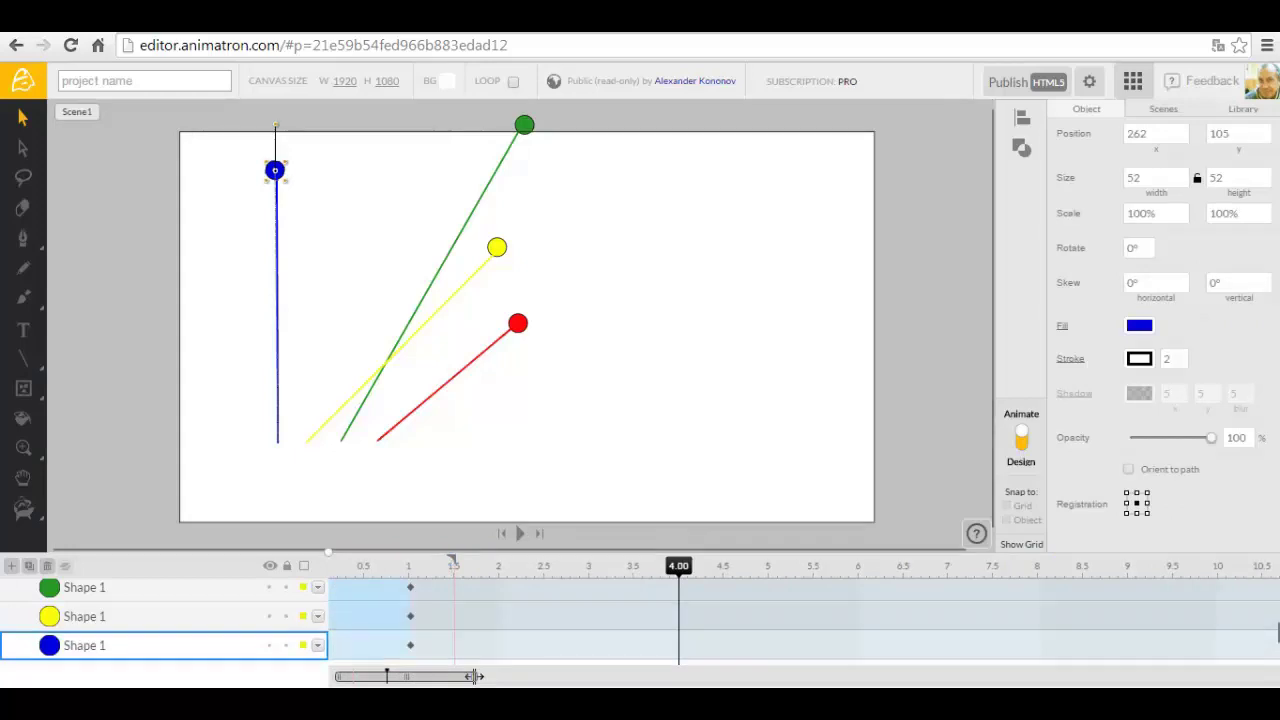
drag(476, 677, 368, 679)
click(519, 533)
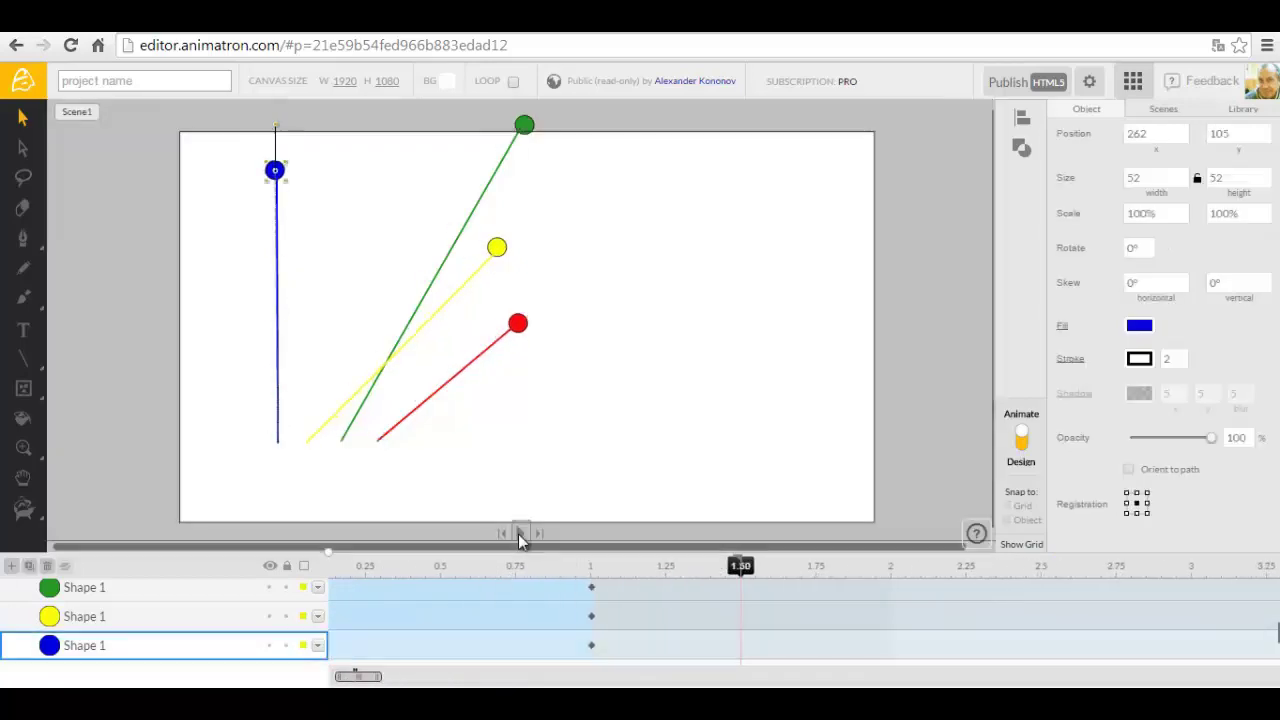
click(439, 391)
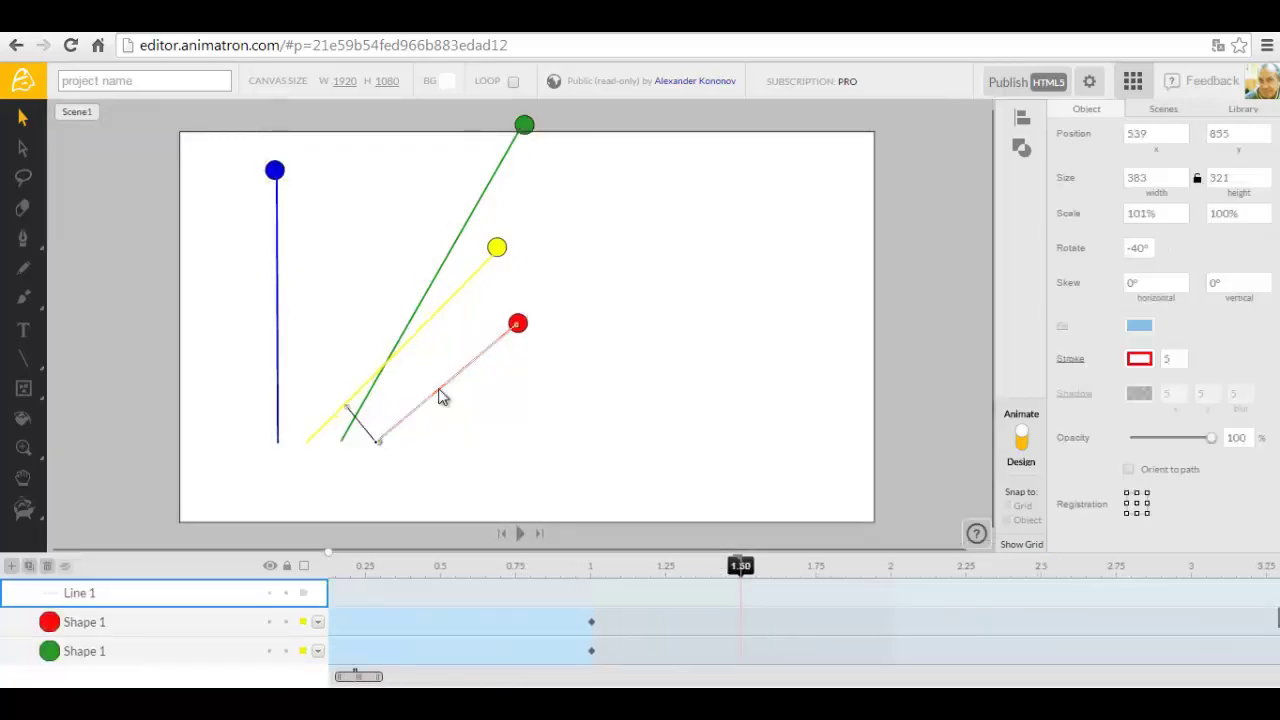
click(502, 533)
click(520, 533)
Draw a rectangle about 67 by 60 px near the canvas's upper right corner and give it an orange fill.
click(23, 359)
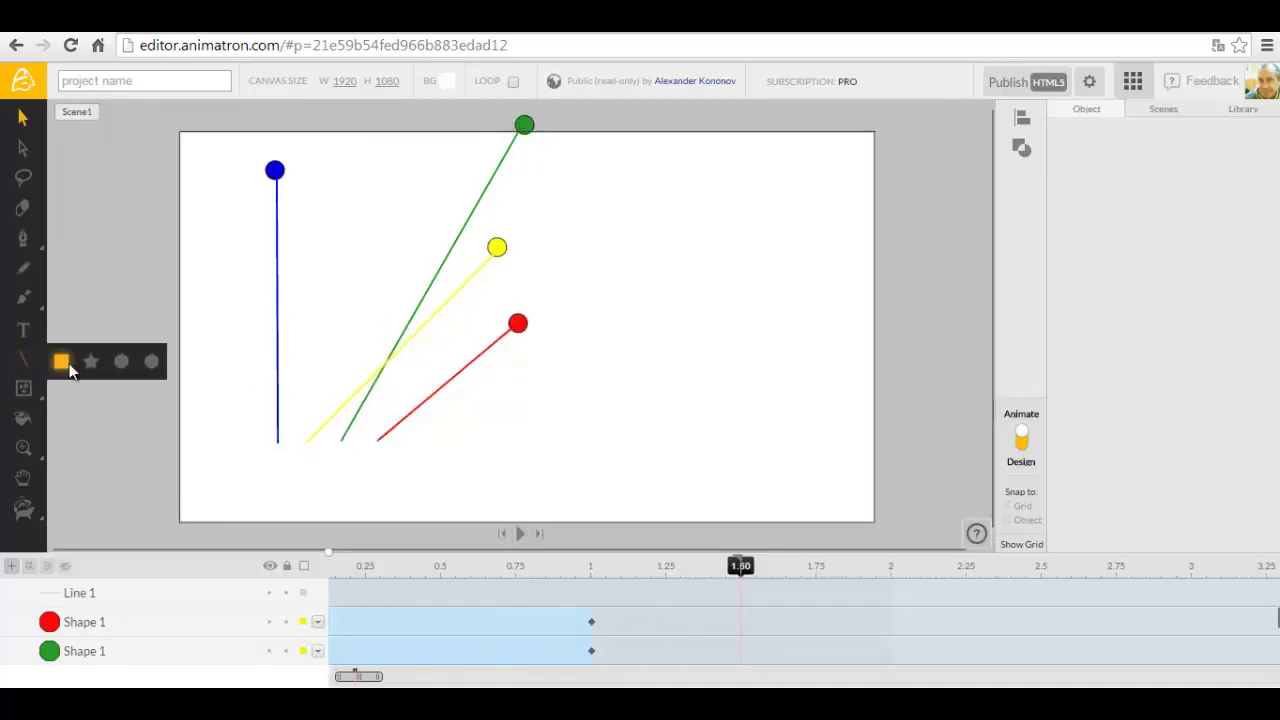
click(60, 363)
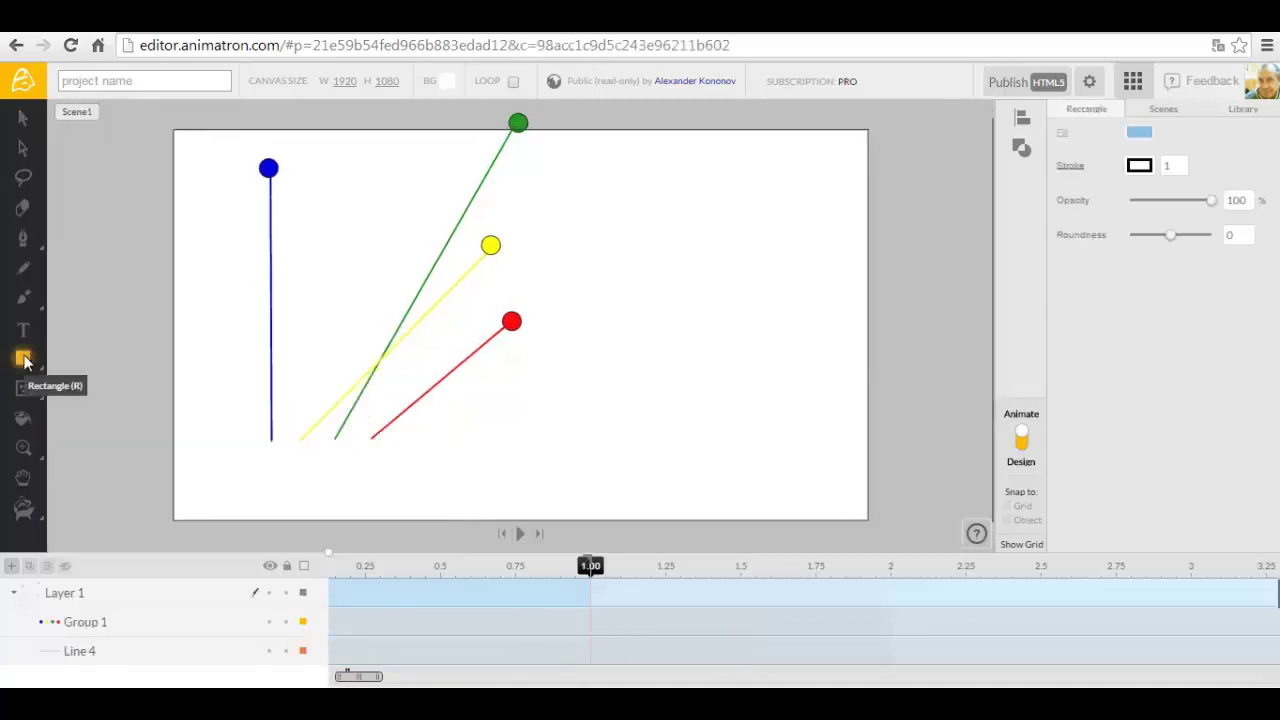
drag(805, 157, 829, 180)
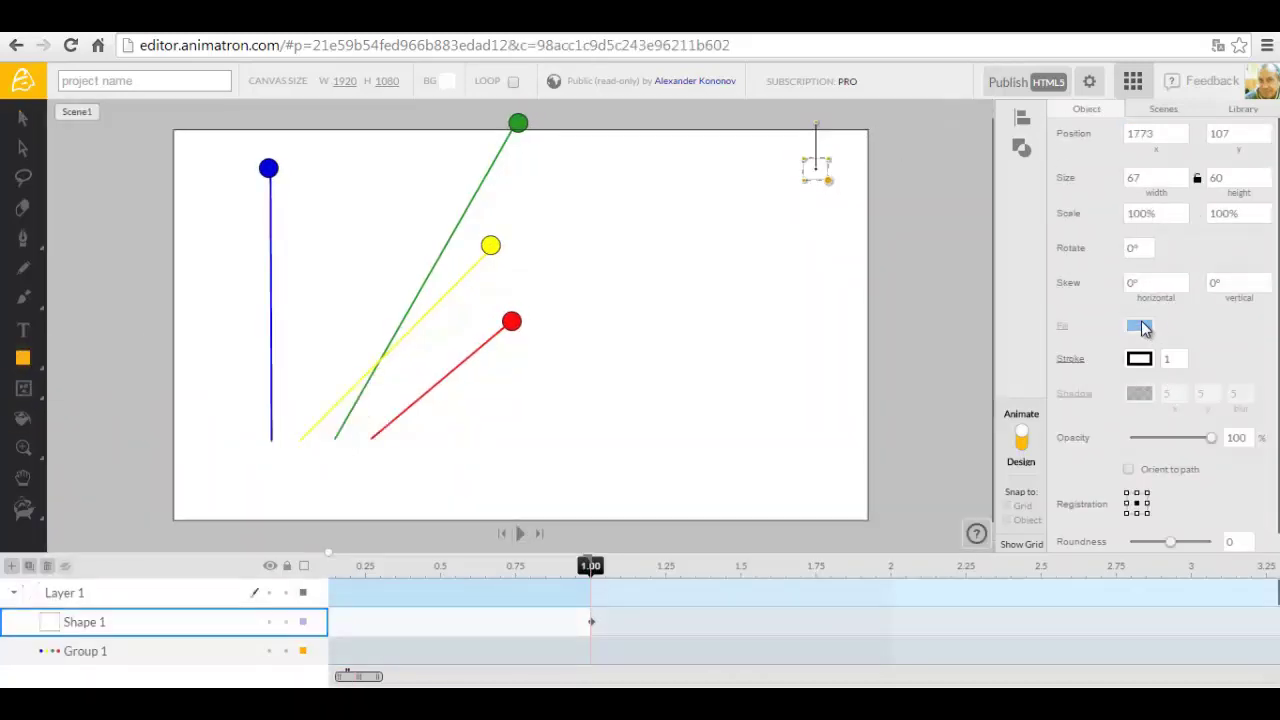
click(1139, 327)
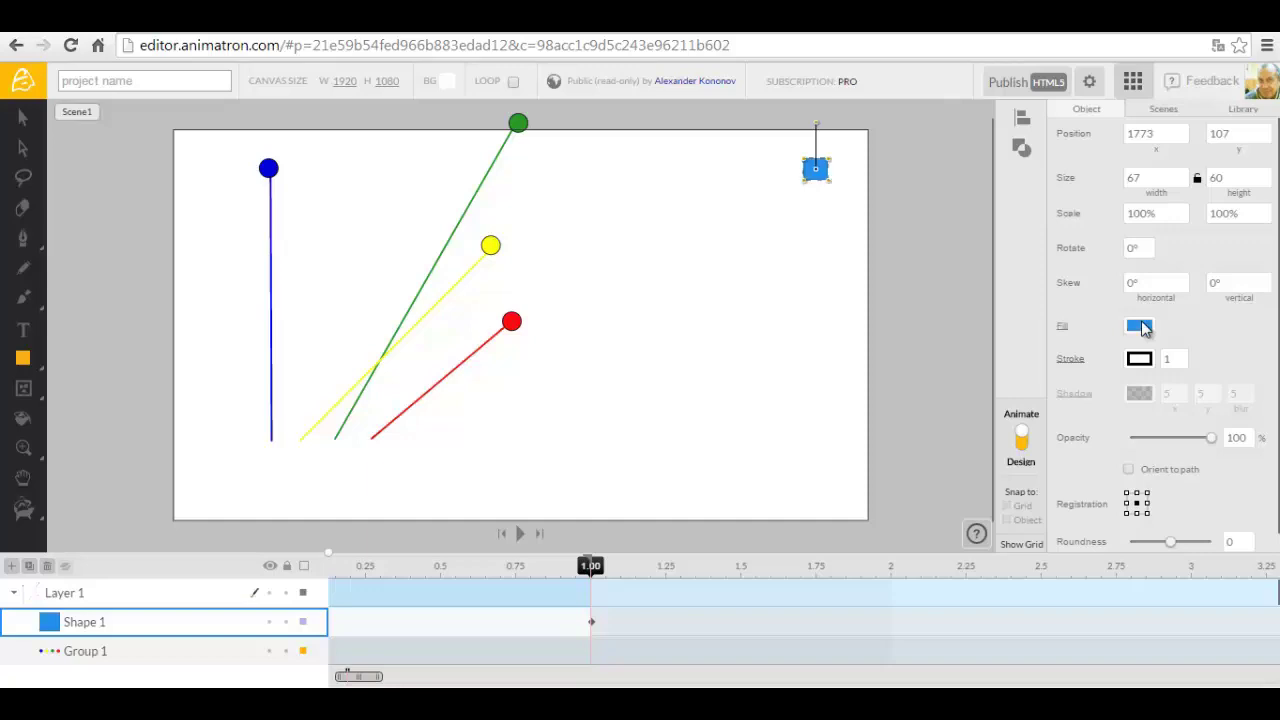
click(1141, 327)
click(1082, 240)
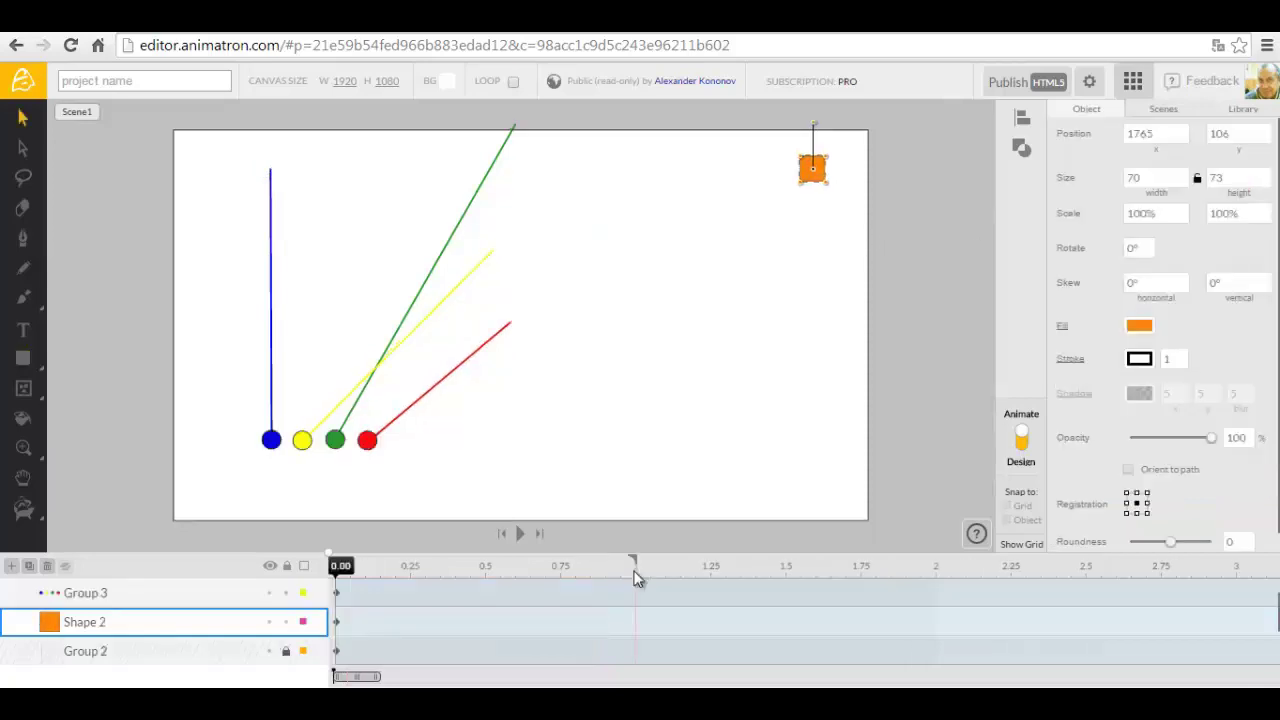
With the playhead at 1 second, combine the circles' group and the orange square into one group.
click(635, 573)
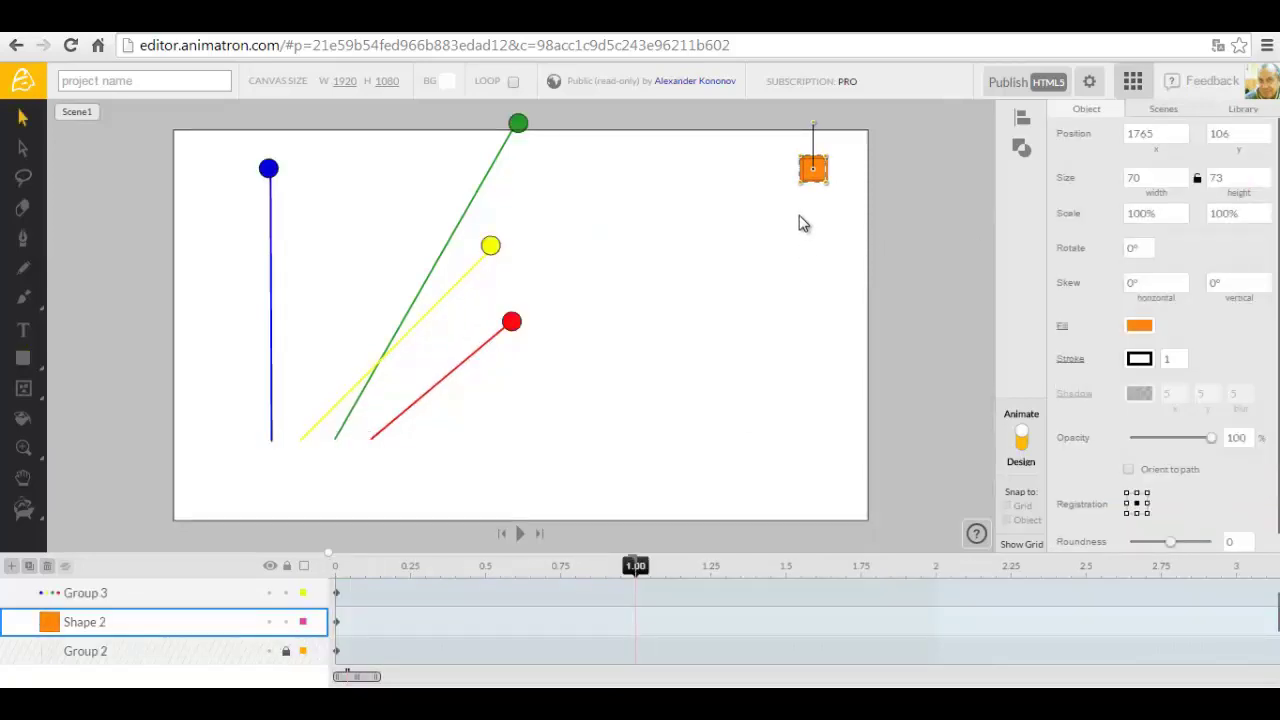
shift+click(100, 593)
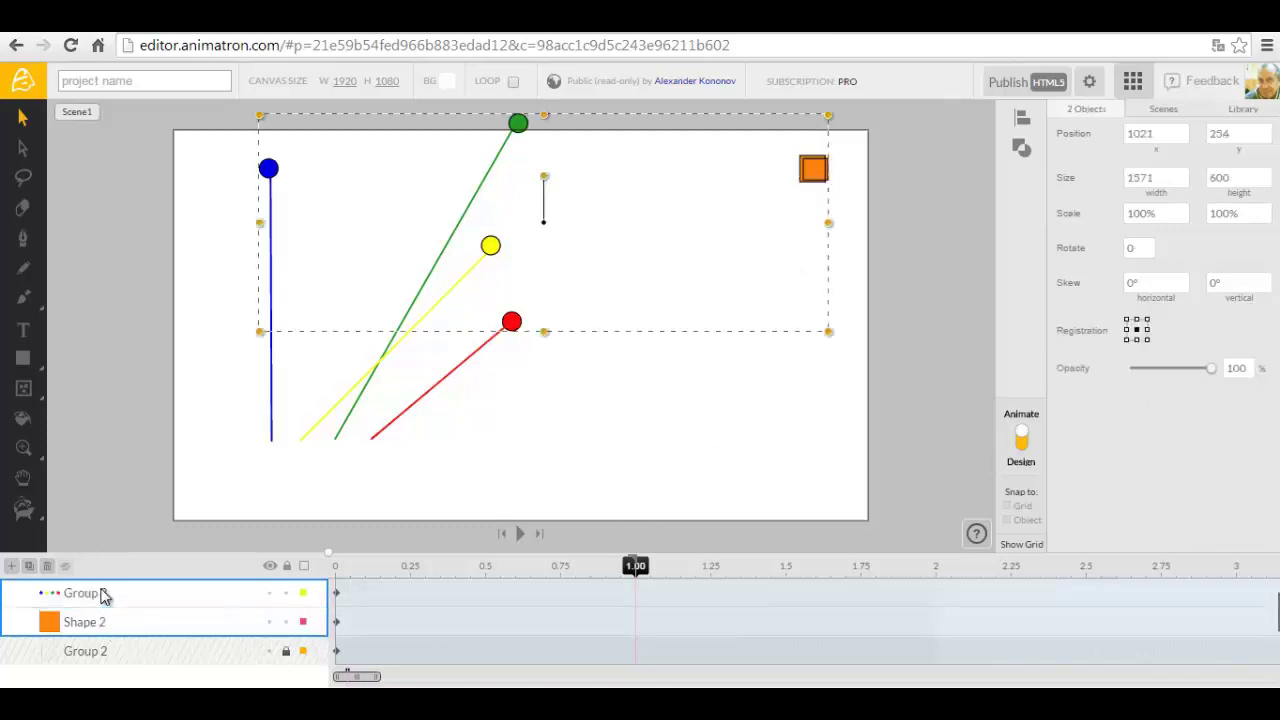
right_click(808, 170)
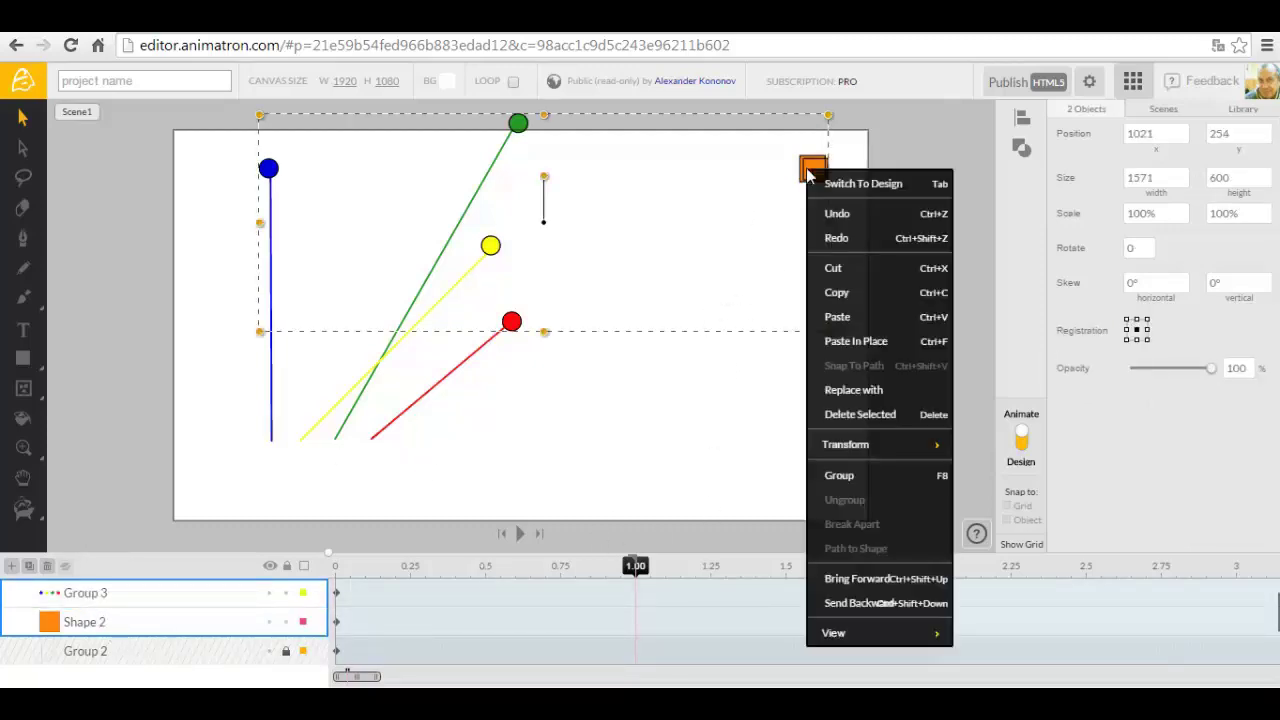
click(840, 475)
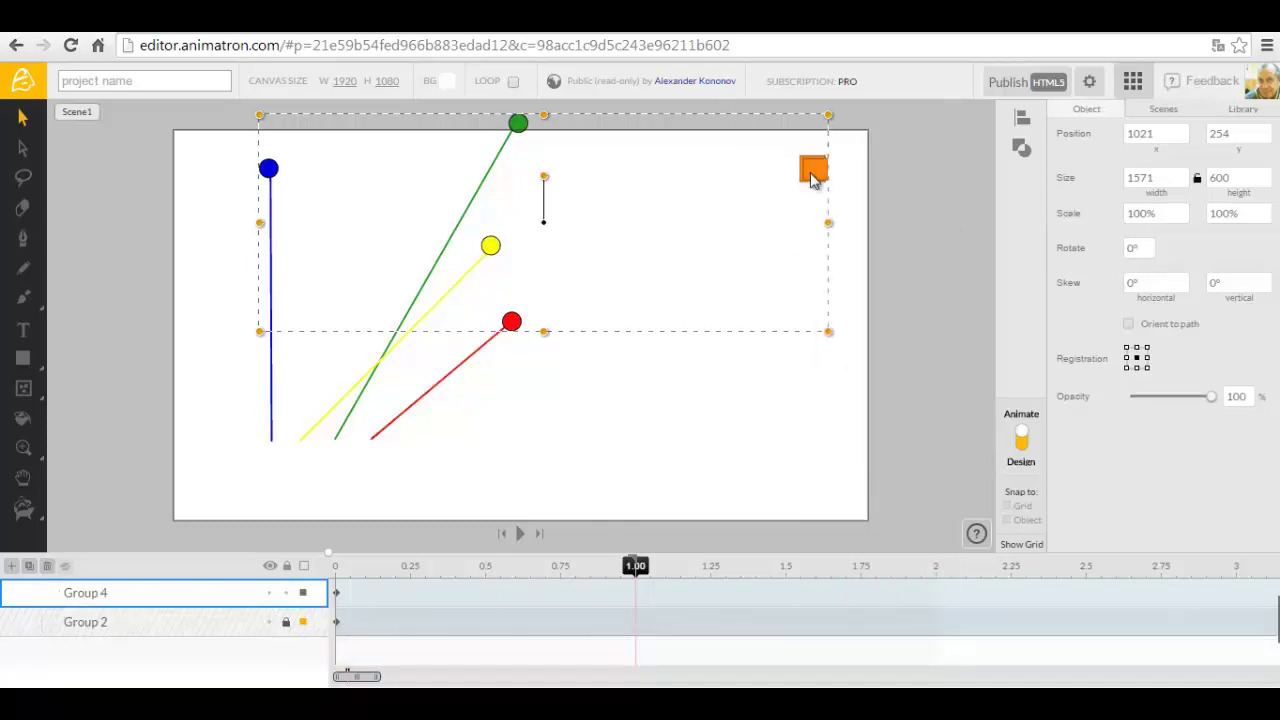
At 1 second, nudge the combined group slightly and set its y position to 754.
mouse_move(812, 178)
mouse_down()
mouse_move(803, 218)
mouse_move(817, 172)
mouse_up()
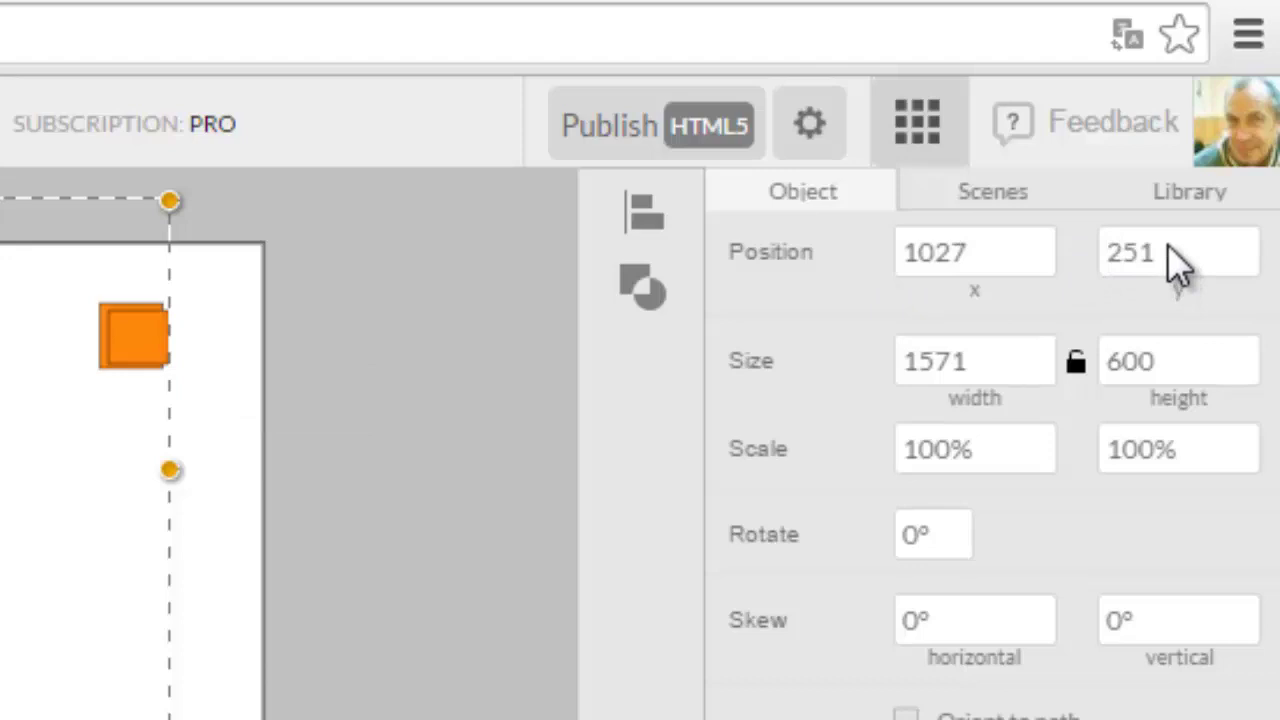
click(1178, 265)
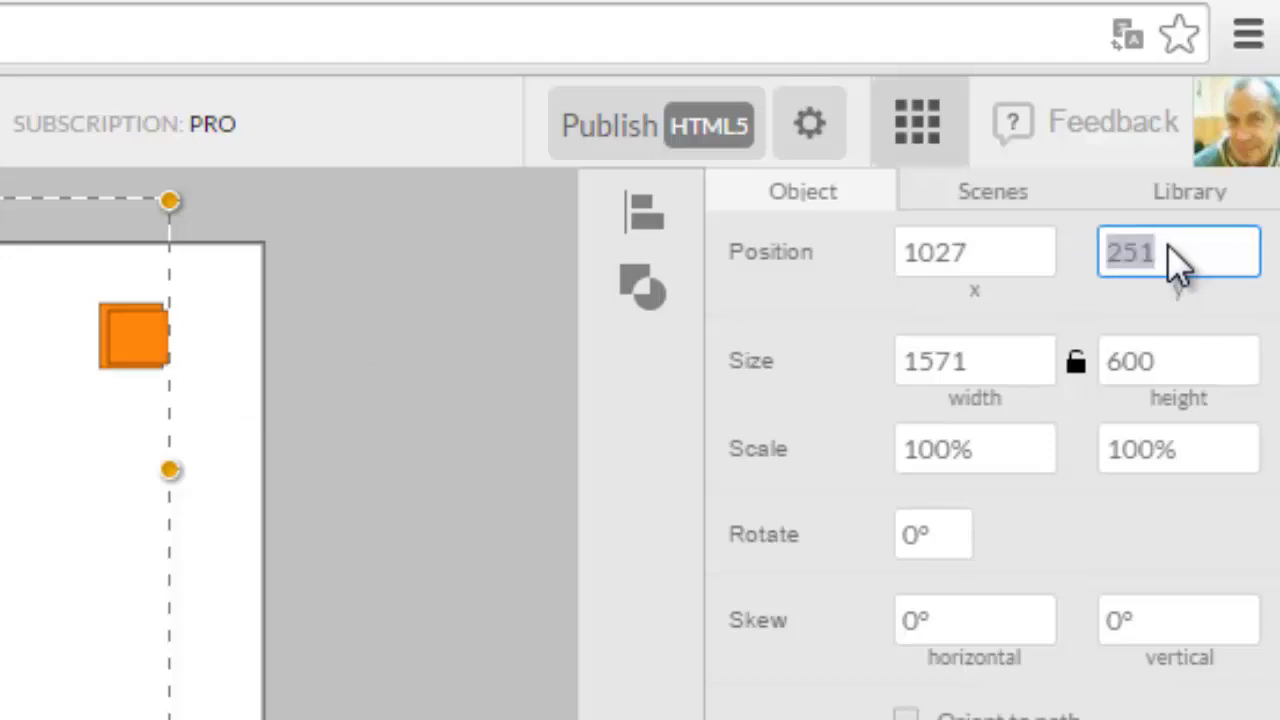
text(7)
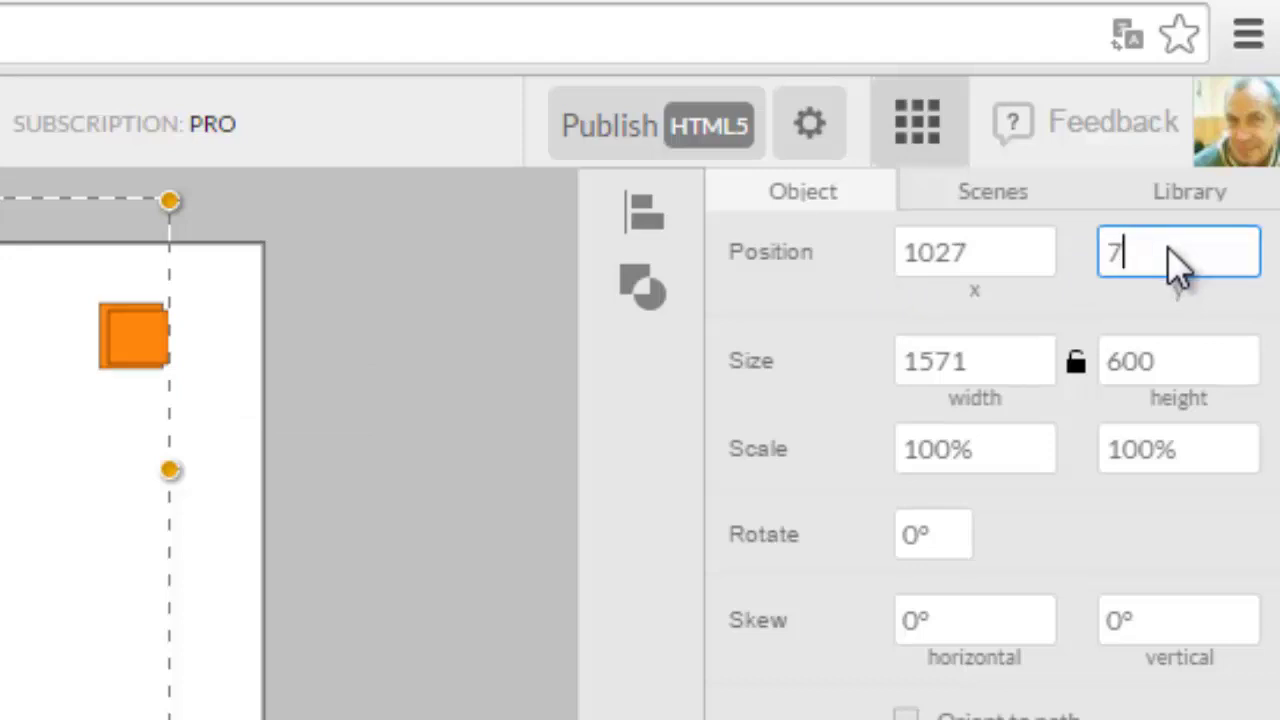
text(54)
key(Return)
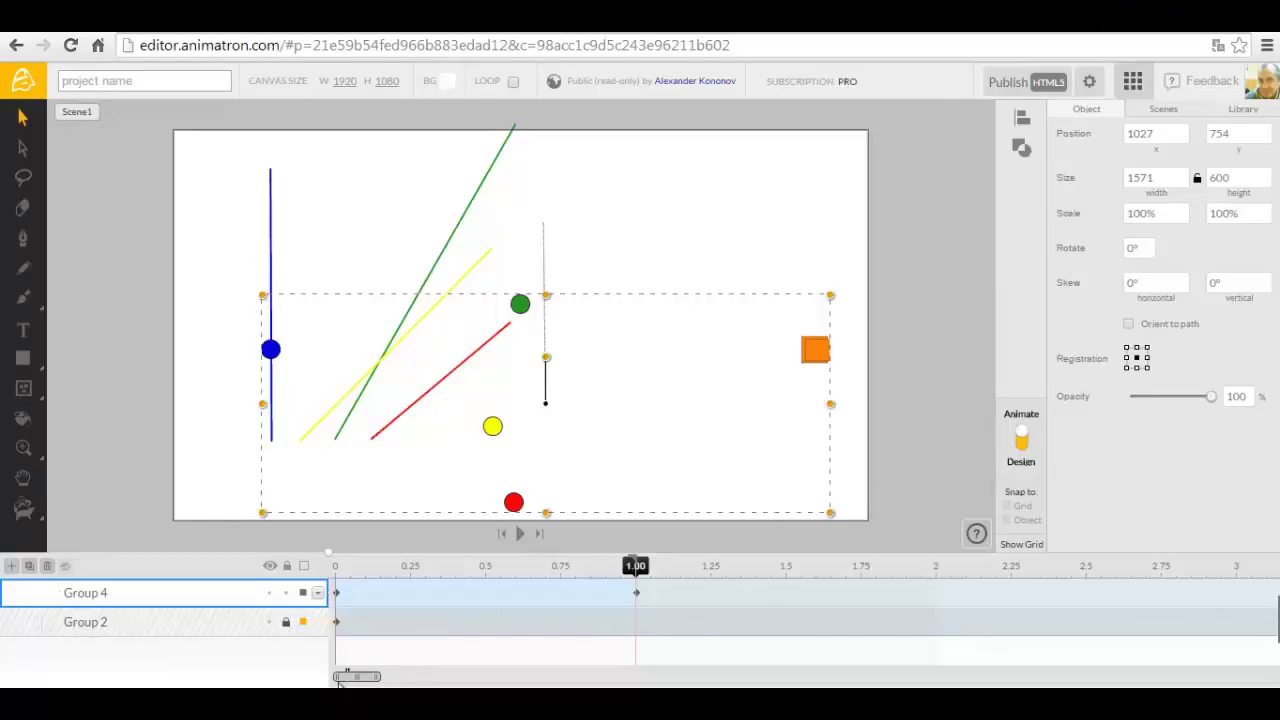
Apply In Quad easing to the combined group's translate tween.
click(318, 593)
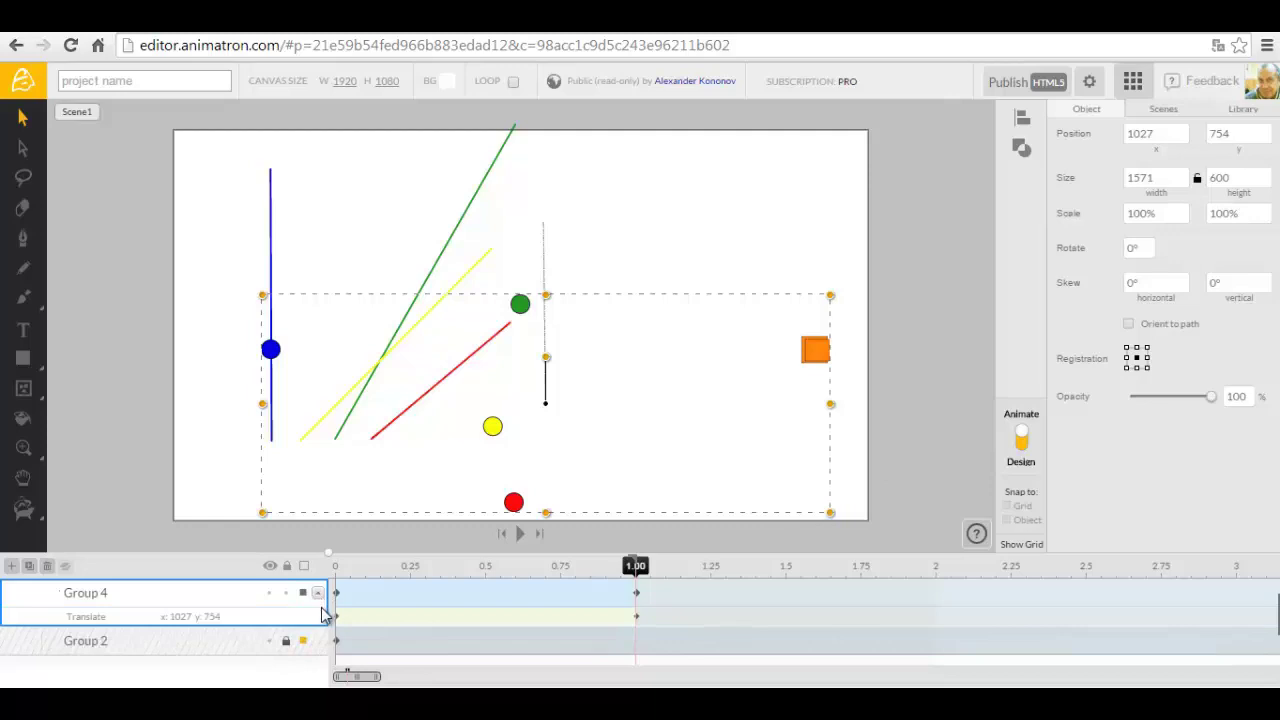
click(368, 618)
right_click(371, 620)
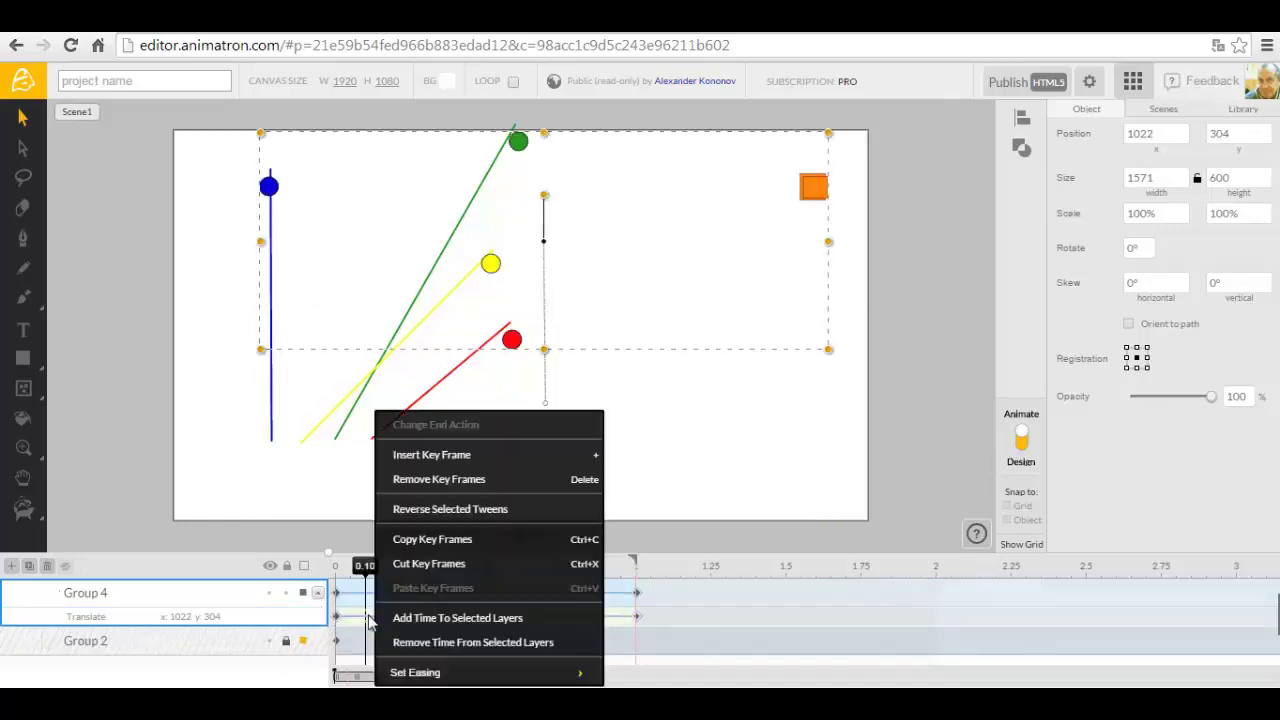
mouse_move(418, 680)
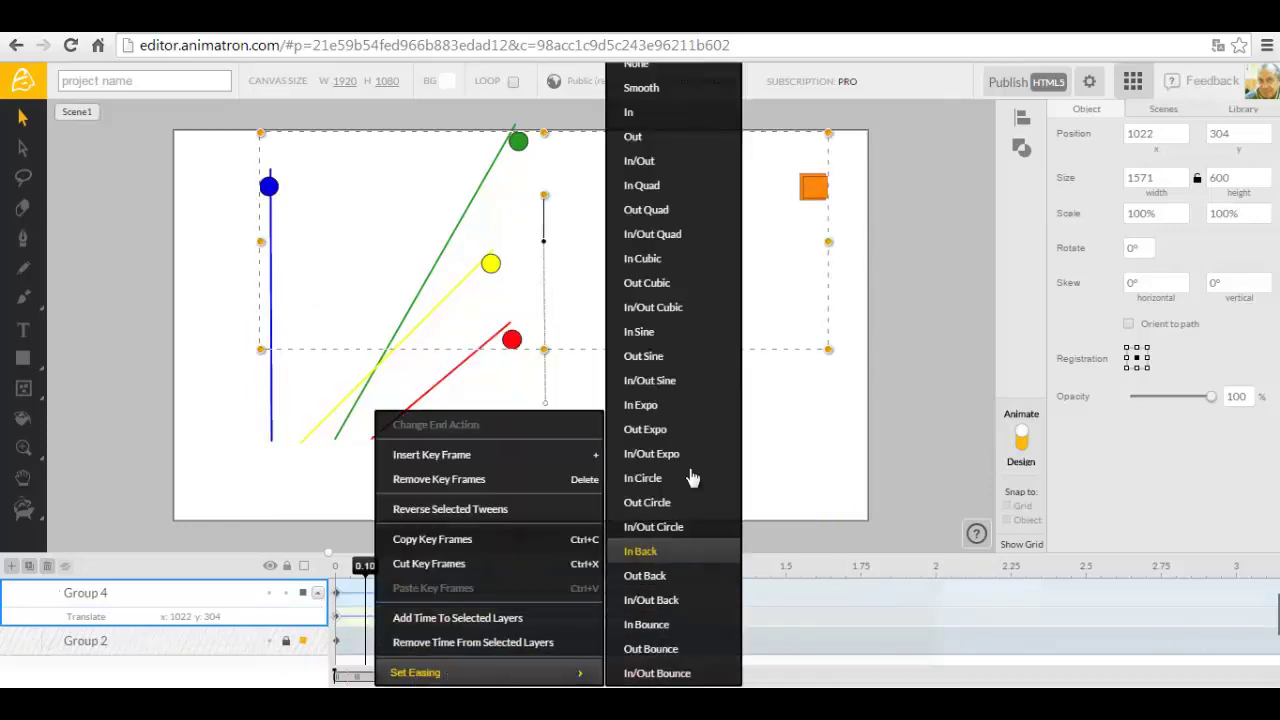
click(672, 191)
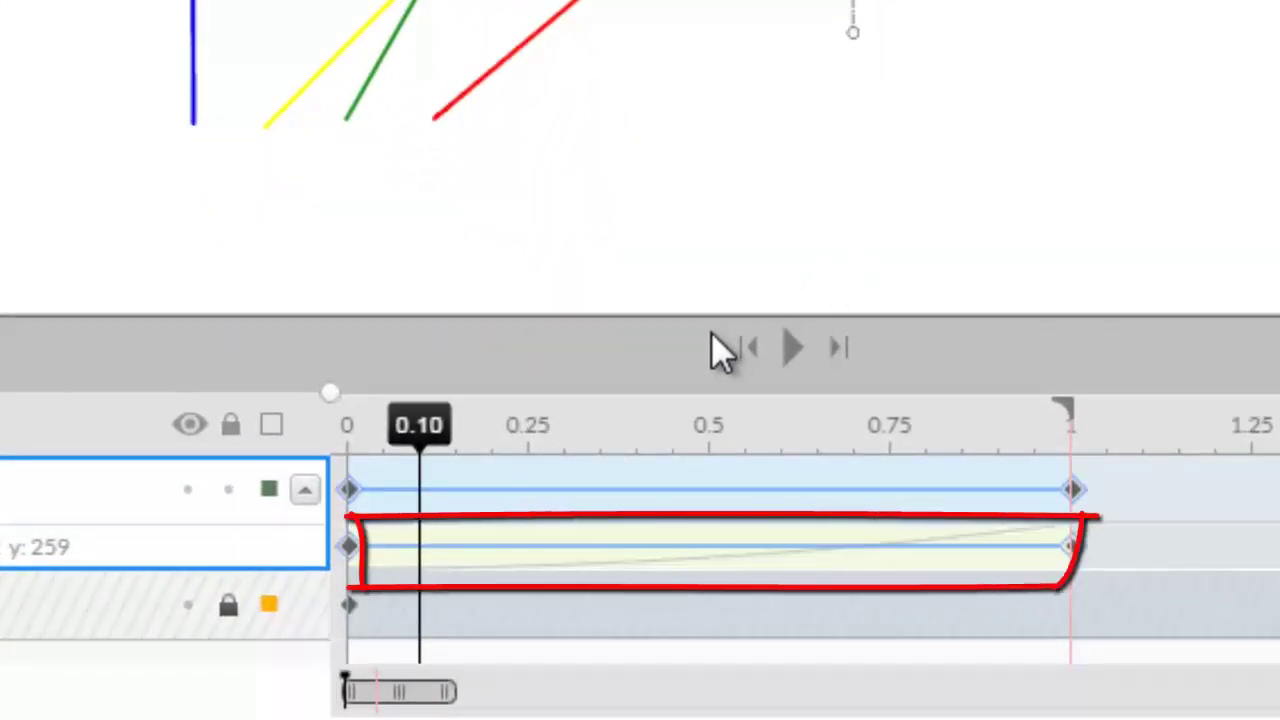
Play the animation from the start to review the eased fall of the circles and the orange square.
click(748, 348)
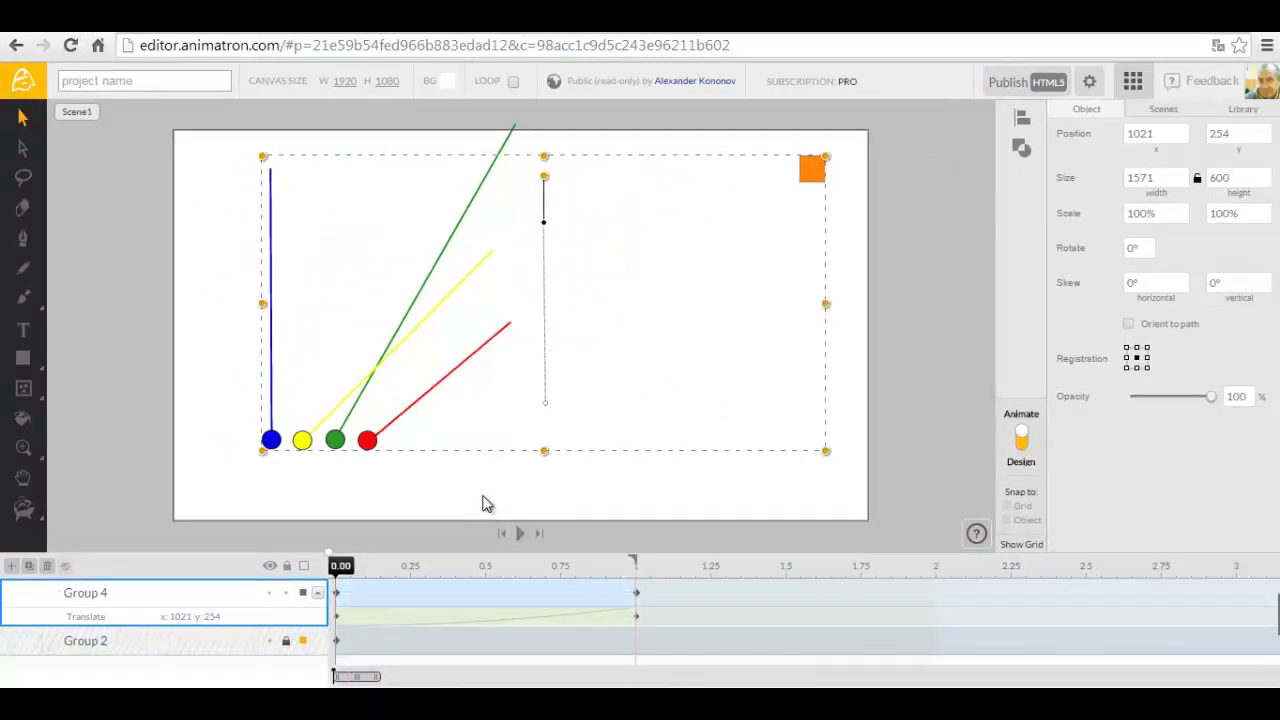
click(391, 497)
click(521, 534)
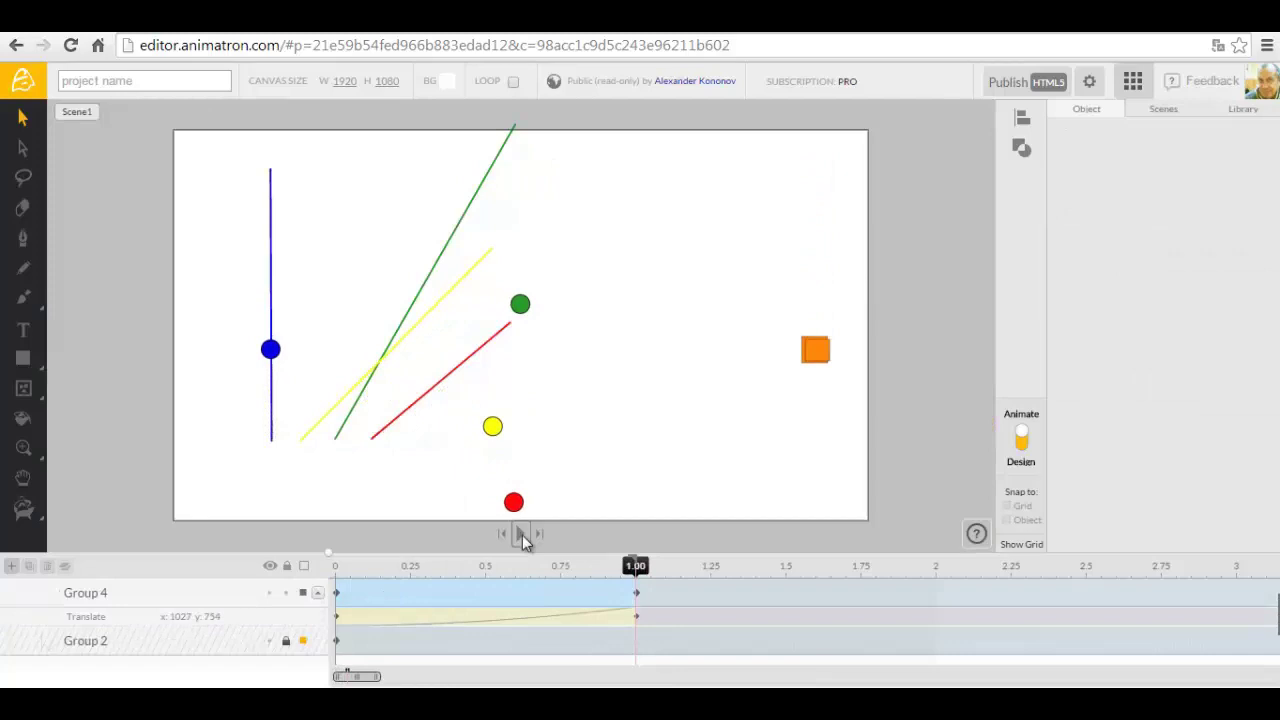
click(522, 535)
click(522, 535)
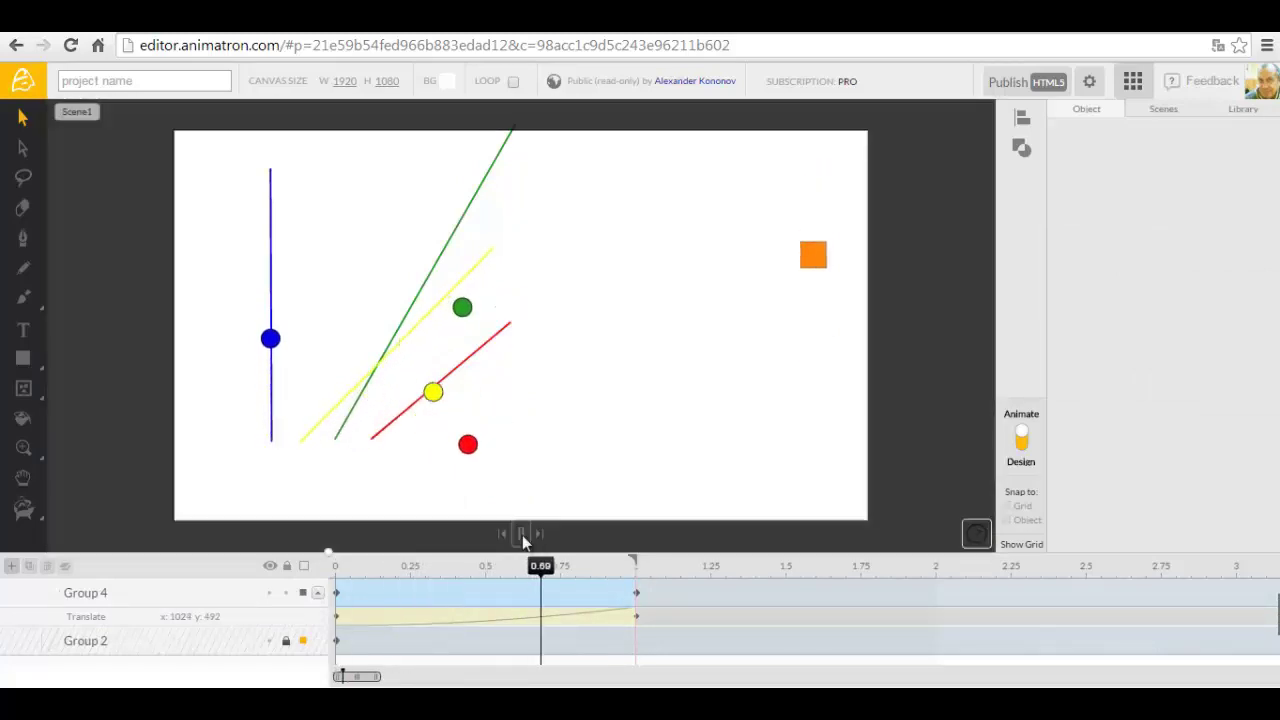
Draw an unfilled rectangle about 153 by 490 px from the blue line's upper end down to the blue circle.
click(19, 384)
click(22, 358)
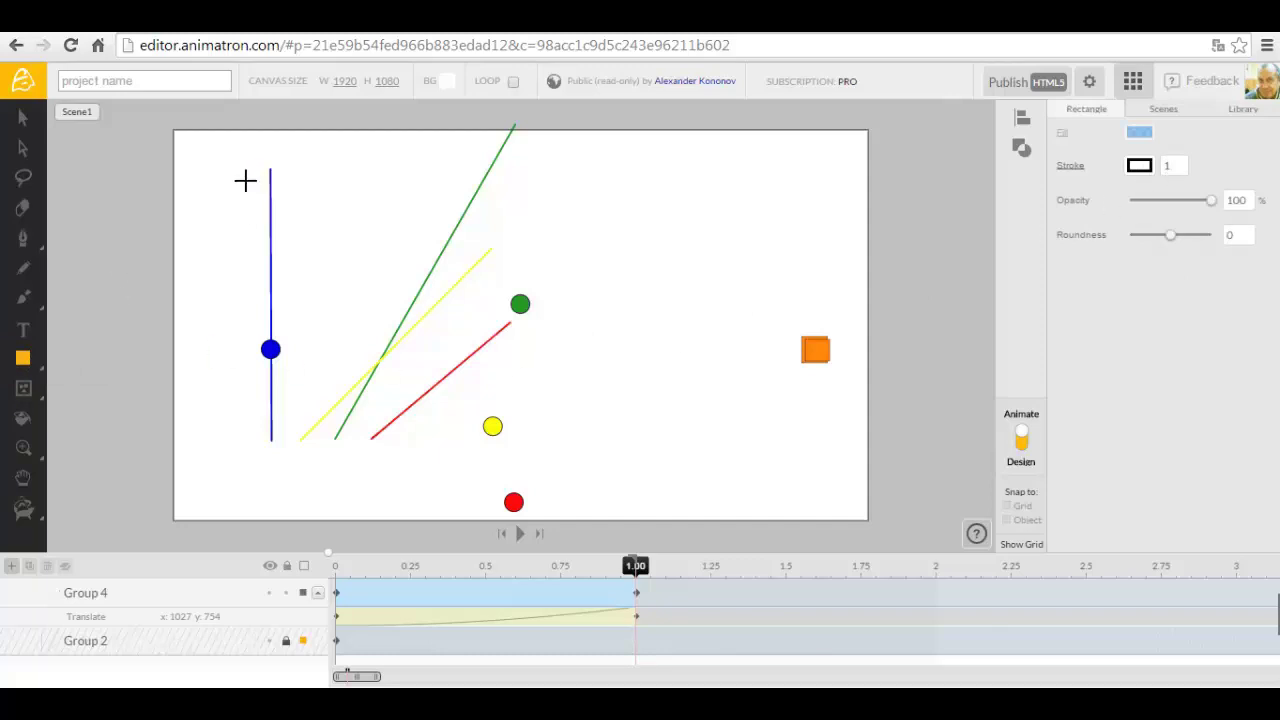
drag(237, 170, 294, 349)
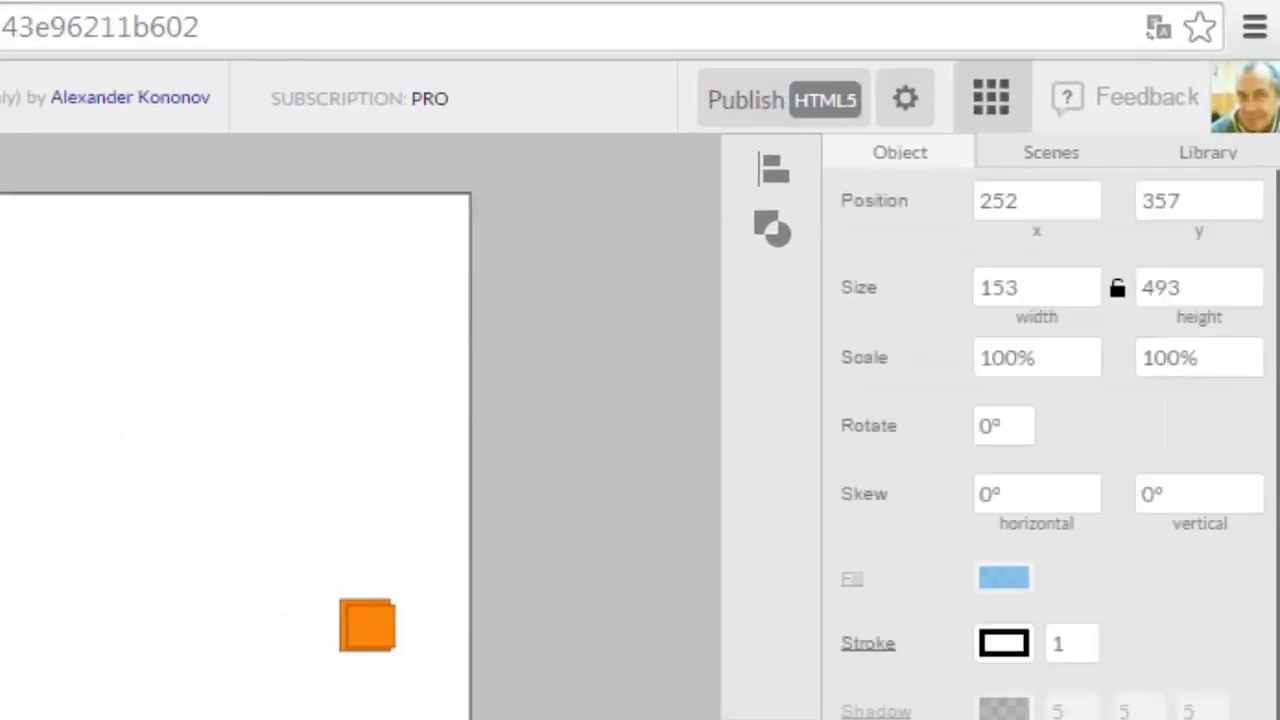
click(1234, 297)
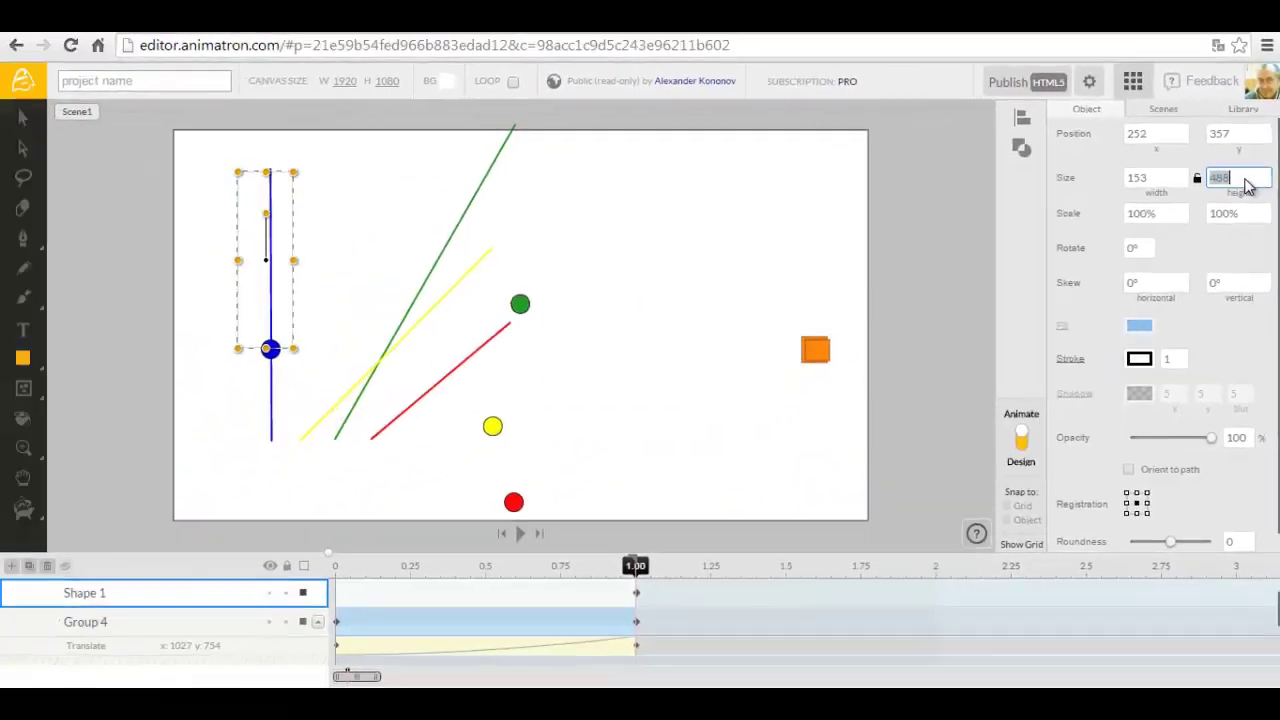
key(Return)
click(586, 218)
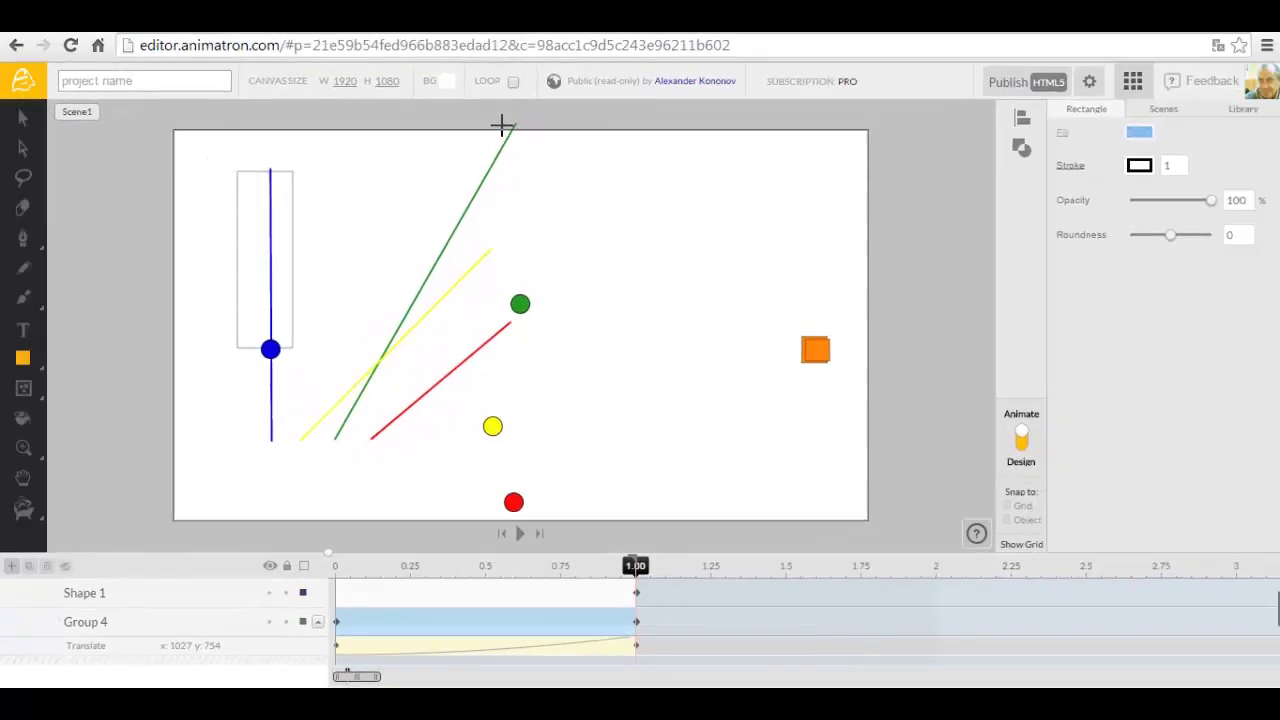
Draw unfilled rectangles about 93×498, 96×495 and 67×495 px between the green, yellow and red lines' upper ends and their circles.
drag(502, 125, 536, 304)
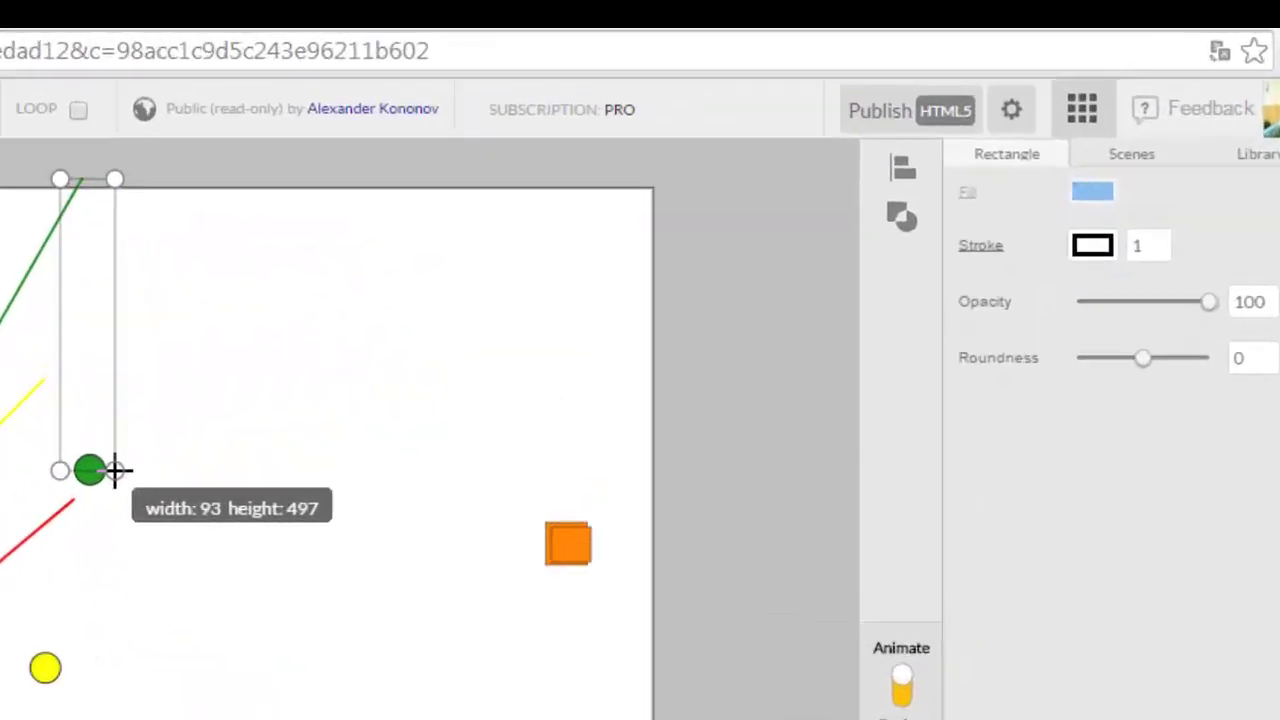
drag(115, 470, 115, 471)
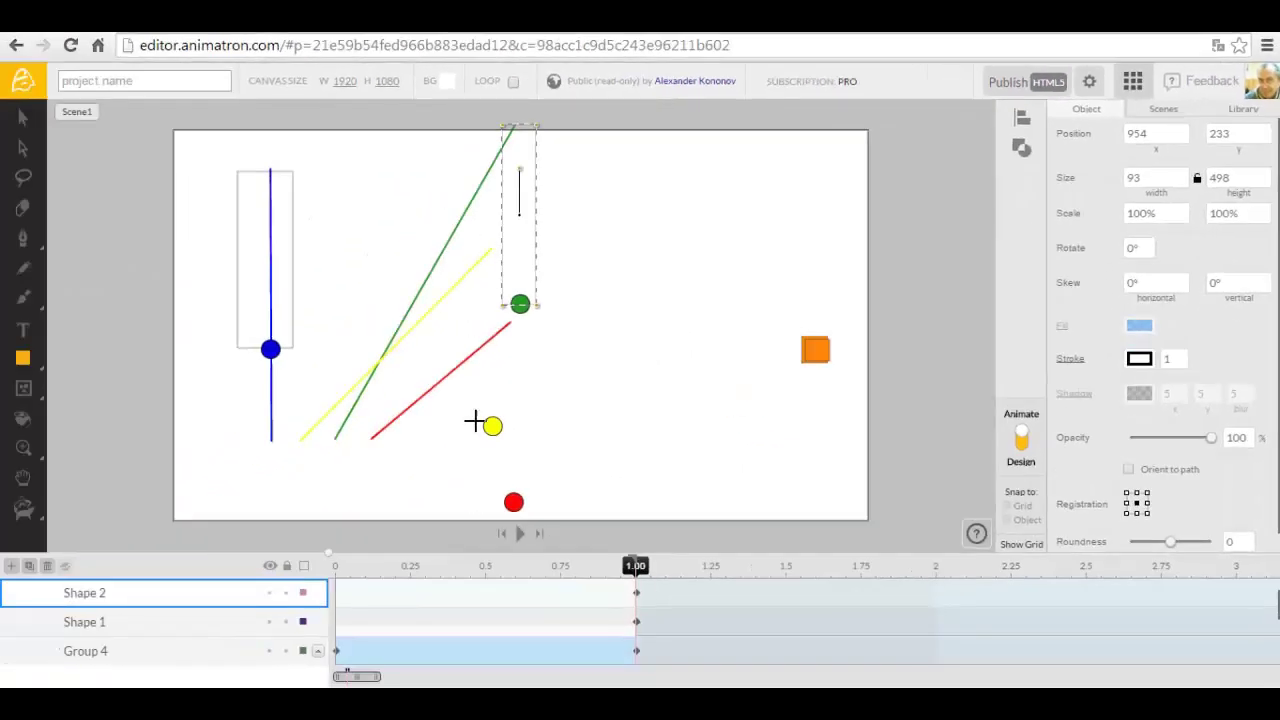
drag(475, 426, 510, 246)
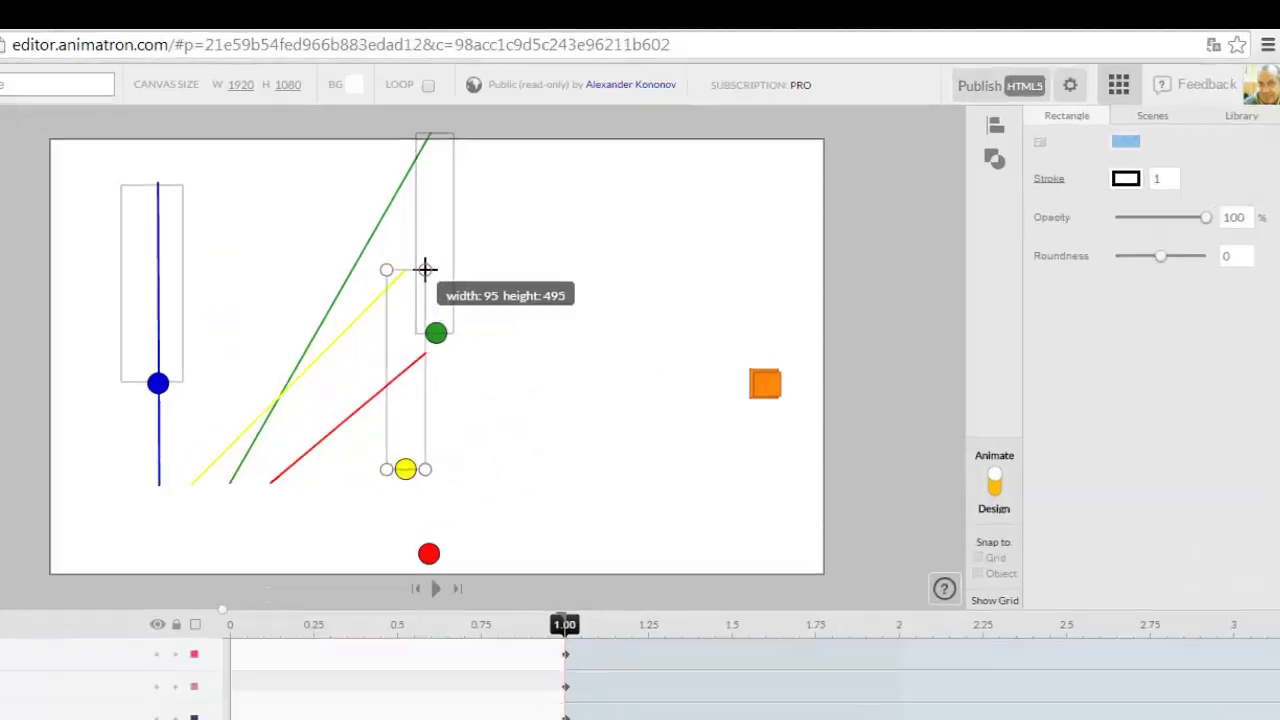
drag(425, 268, 426, 268)
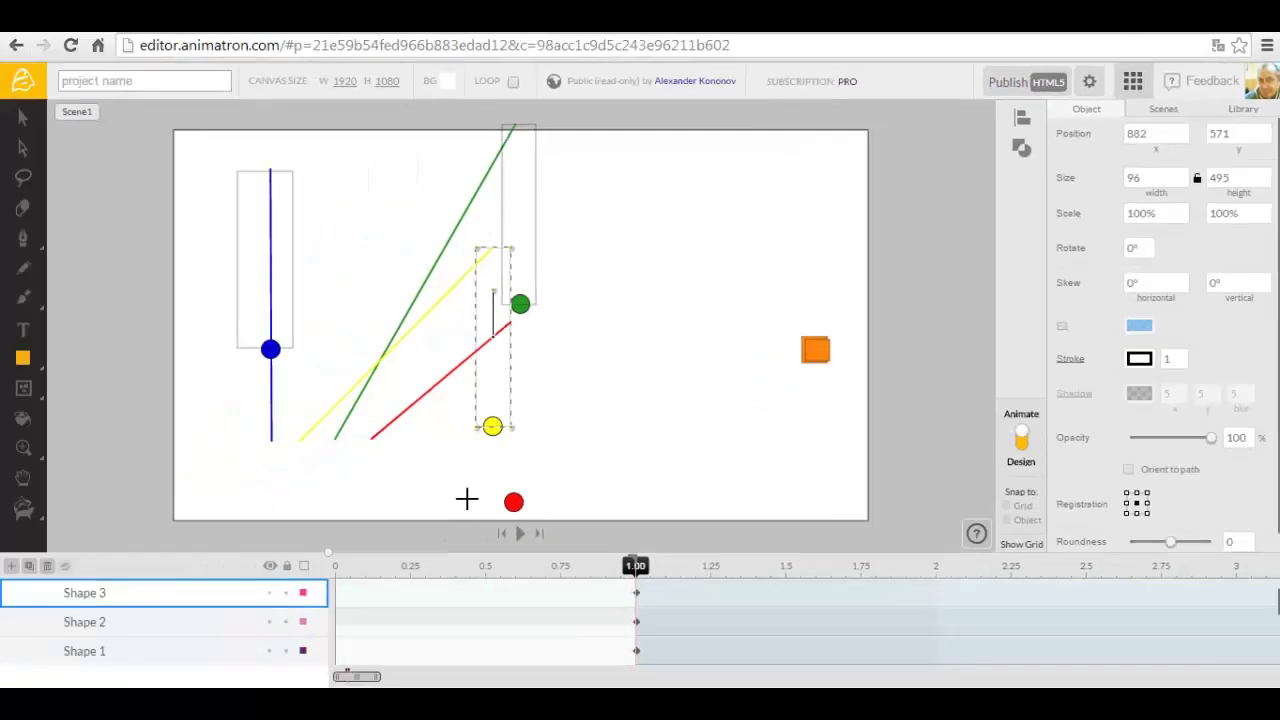
drag(495, 501, 522, 324)
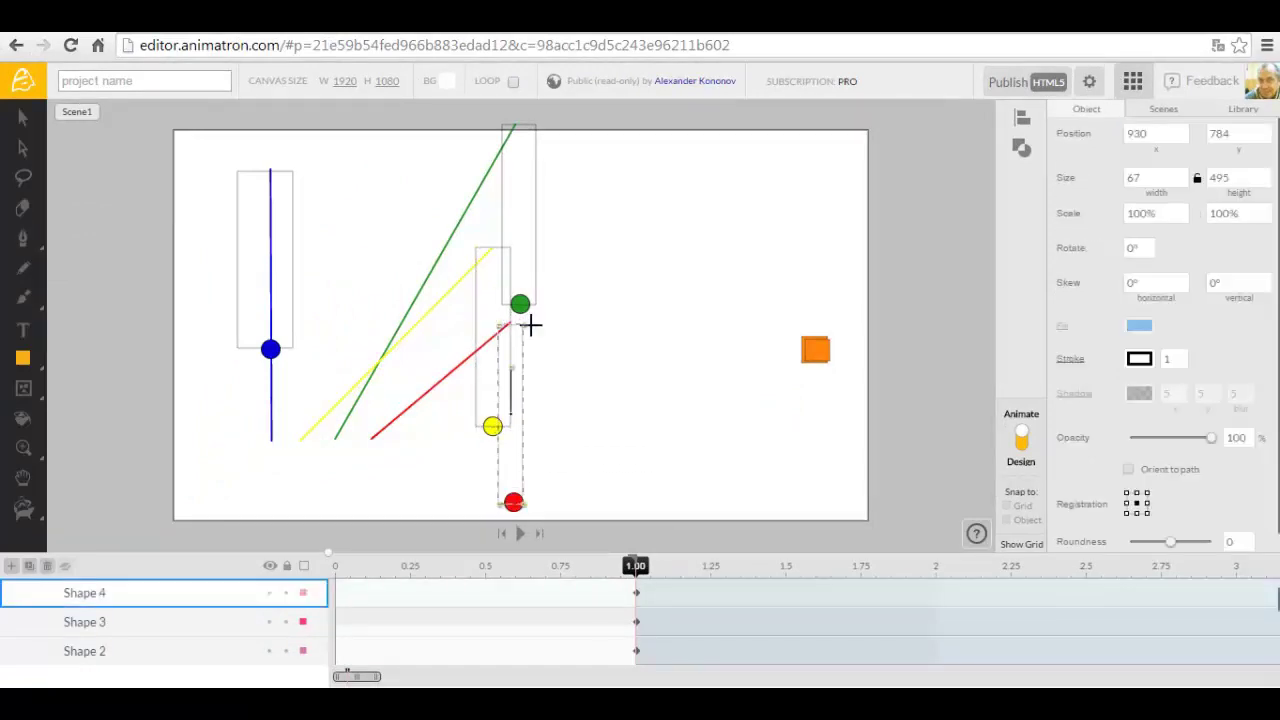